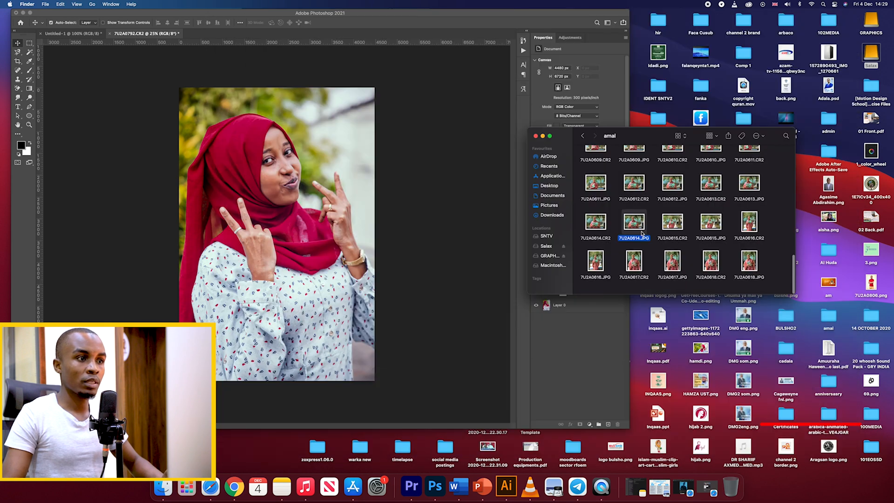
Browse the photos in the amal folder and preview 7U2A0586.JPG.
{"action": "scroll", "coordinate": [642, 233], "scroll_direction": "down", "scroll_amount": 1}
{"action": "scroll", "coordinate": [643, 233], "scroll_direction": "up", "scroll_amount": 2}
{"action": "scroll", "coordinate": [653, 229], "scroll_direction": "down", "scroll_amount": 2}
{"action": "scroll", "coordinate": [718, 201], "scroll_direction": "up", "scroll_amount": 5}
{"action": "scroll", "coordinate": [718, 202], "scroll_direction": "up", "scroll_amount": 3}
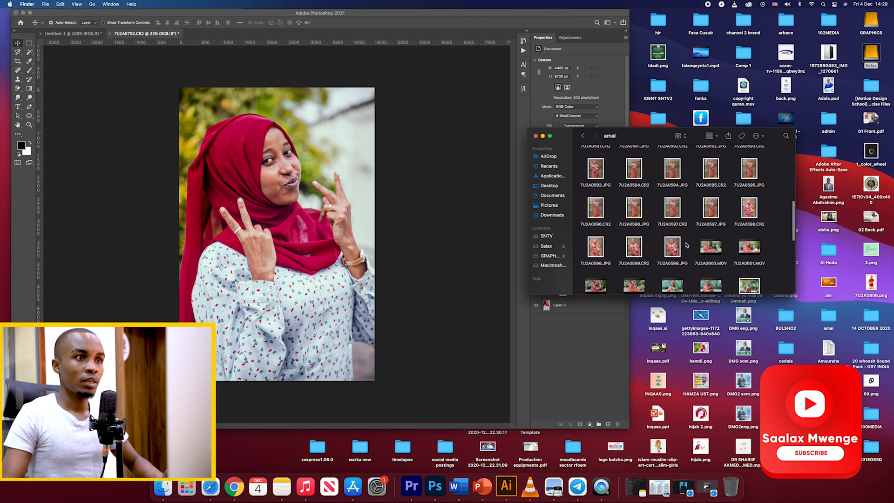
{"action": "scroll", "coordinate": [681, 222], "scroll_direction": "up", "scroll_amount": 4}
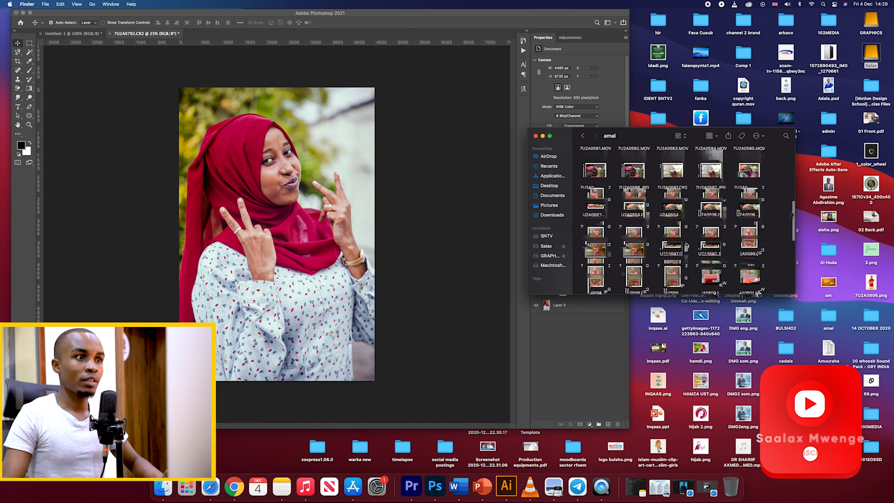
{"action": "scroll", "coordinate": [686, 245], "scroll_direction": "up", "scroll_amount": 1}
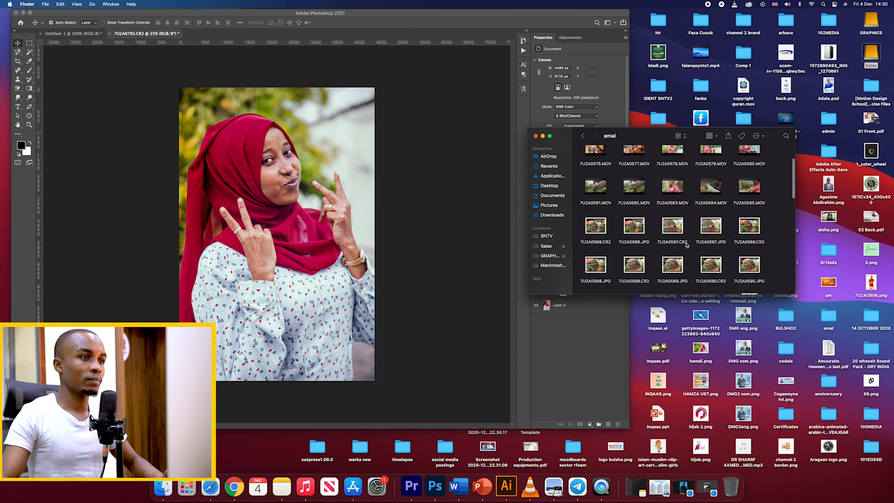
{"action": "key", "text": "space"}
{"action": "key", "text": "space"}
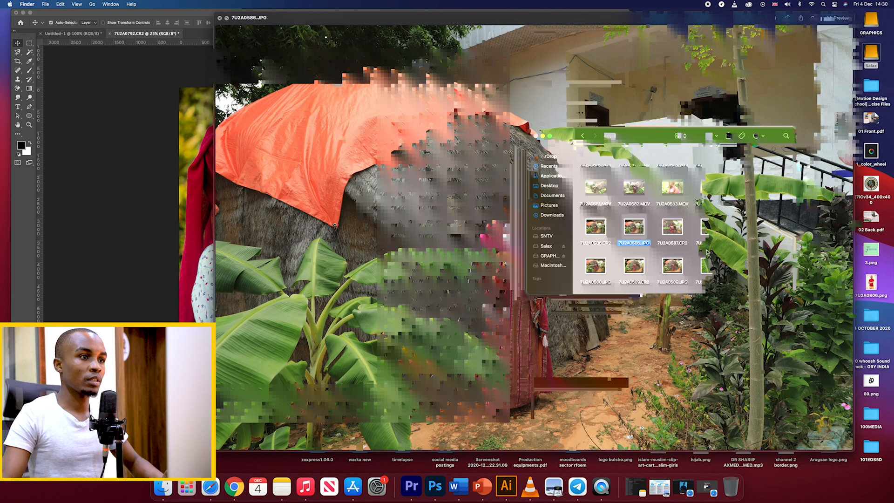
{"action": "scroll", "coordinate": [711, 241], "scroll_direction": "down", "scroll_amount": 2}
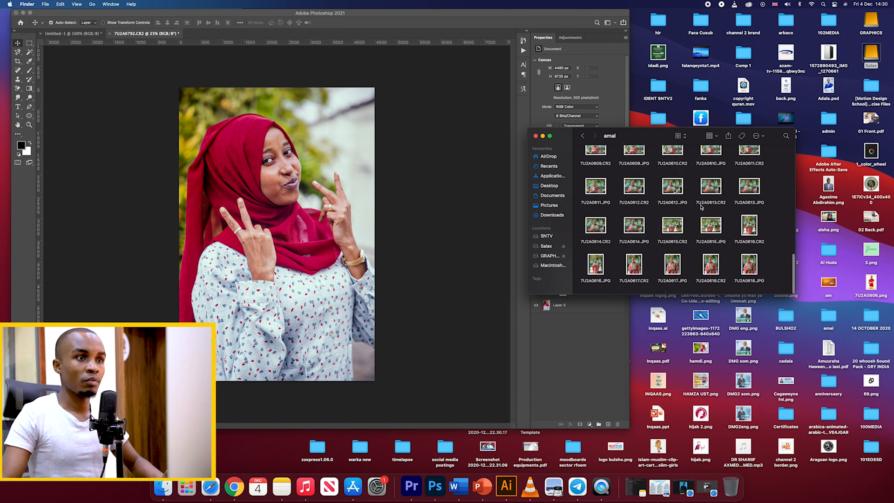
Preview the portrait 7U2A0618.JPG from the end of the amal folder.
{"action": "left_click", "coordinate": [748, 187]}
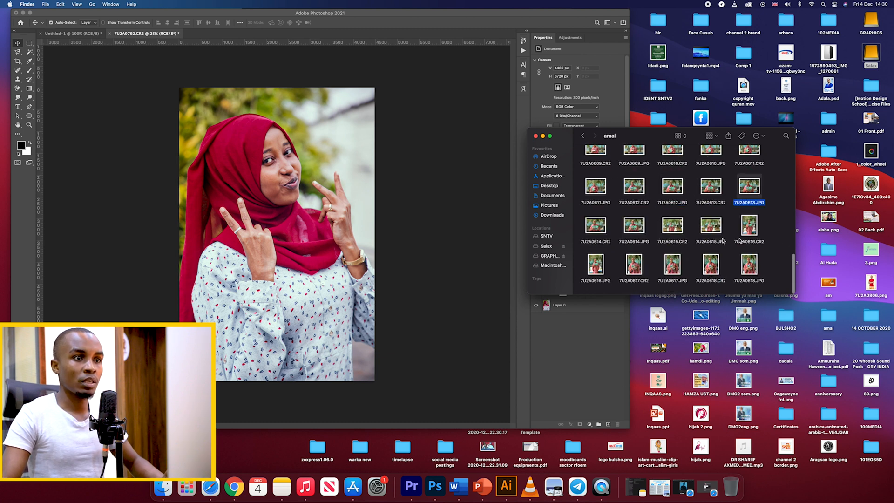
{"action": "left_click", "coordinate": [756, 275]}
{"action": "key", "text": "space"}
{"action": "key", "text": "space"}
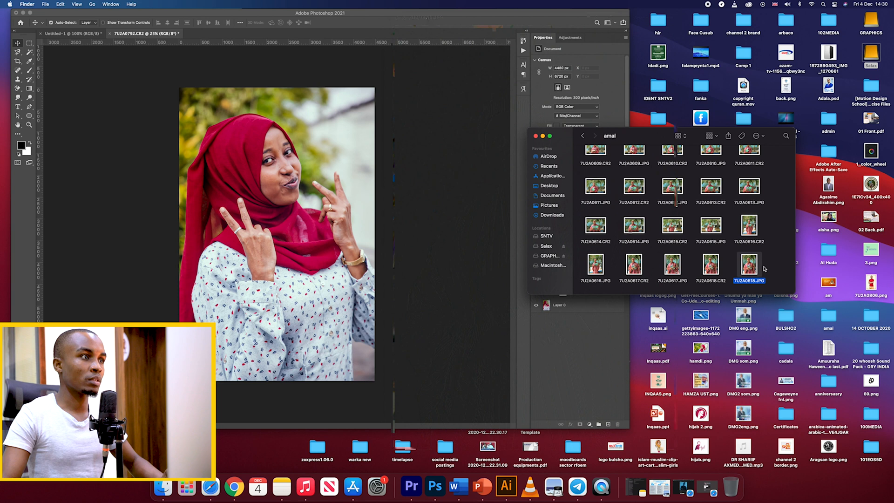
{"action": "key", "text": "space"}
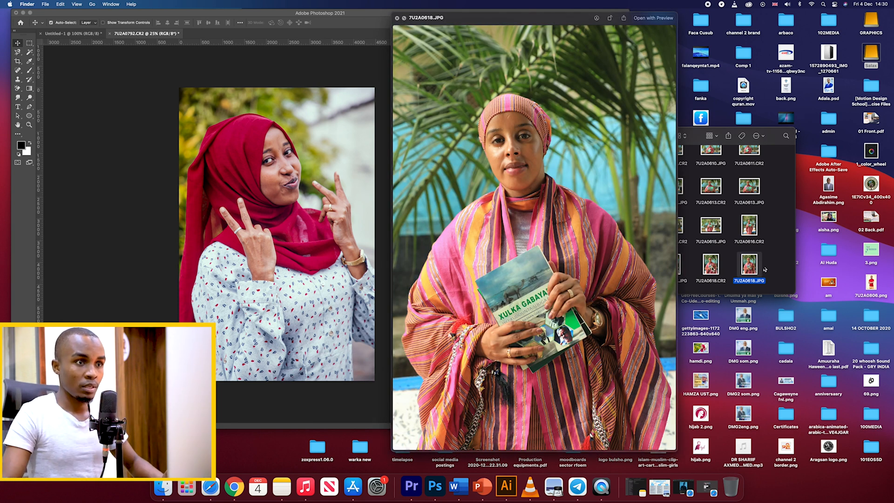
{"action": "key", "text": "space"}
Preview the portrait 7U2A0617.JPG and check the neighbouring shots to choose a photo to edit.
{"action": "left_click", "coordinate": [681, 268]}
{"action": "key", "text": "space"}
{"action": "key", "text": "space"}
{"action": "key", "text": "space"}
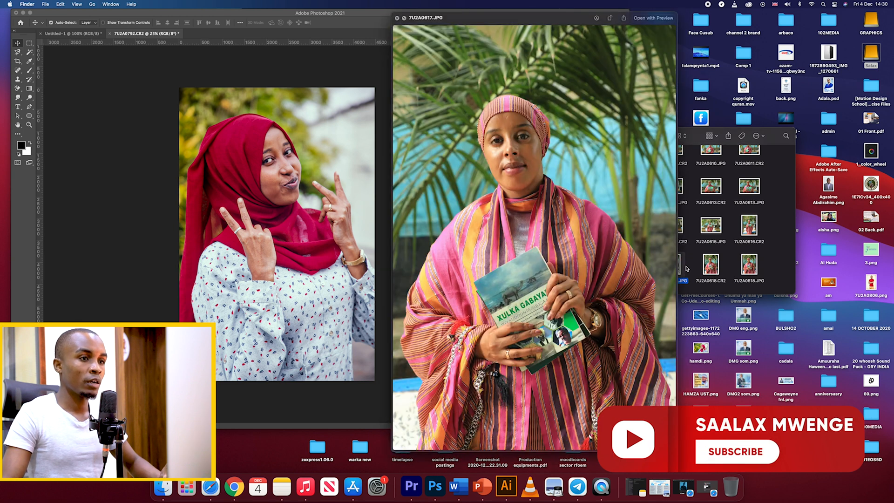
{"action": "key", "text": "space"}
{"action": "left_click", "coordinate": [640, 268]}
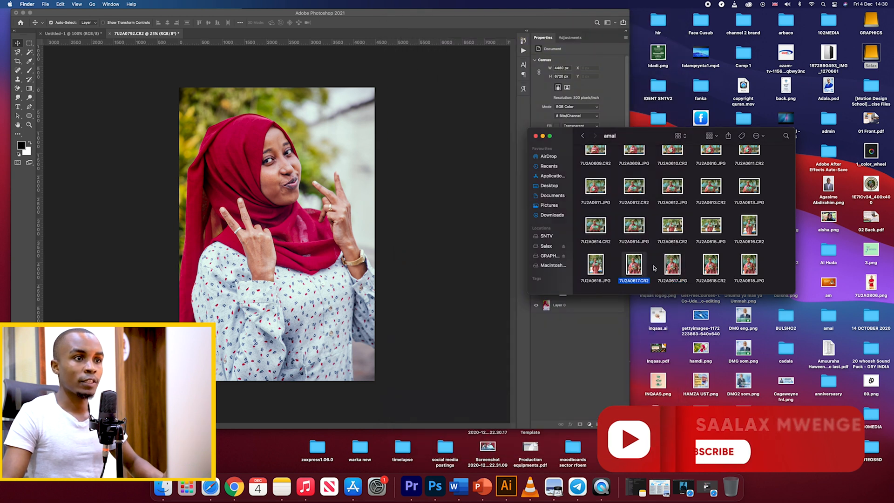
{"action": "scroll", "coordinate": [680, 261], "scroll_direction": "up", "scroll_amount": 1}
{"action": "scroll", "coordinate": [691, 256], "scroll_direction": "up", "scroll_amount": 1}
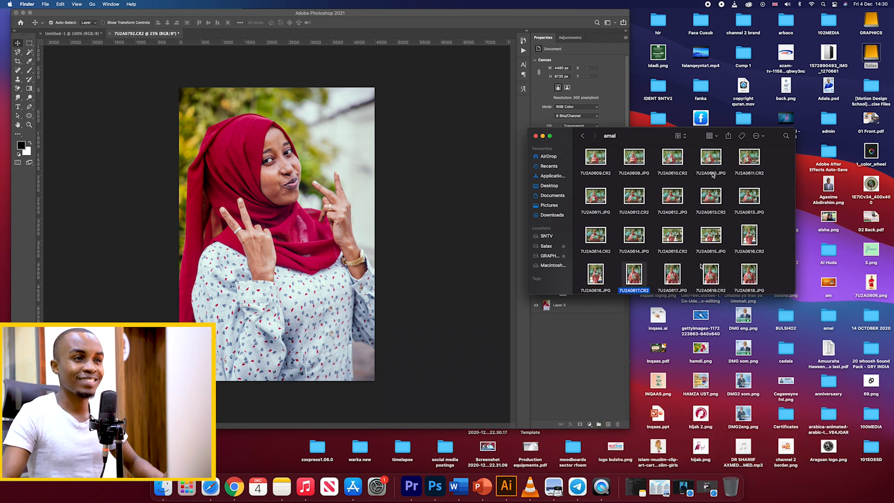
{"action": "left_click", "coordinate": [711, 235]}
{"action": "key", "text": "space"}
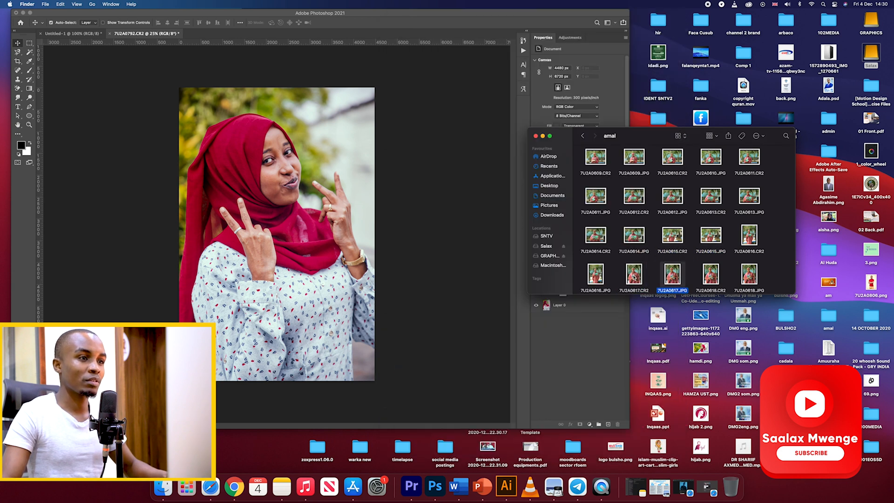
Open the raw photo 7U2A0617.CR2 with Adobe Photoshop 2021.
{"action": "right_click", "coordinate": [637, 278]}
{"action": "mouse_move", "coordinate": [652, 286]}
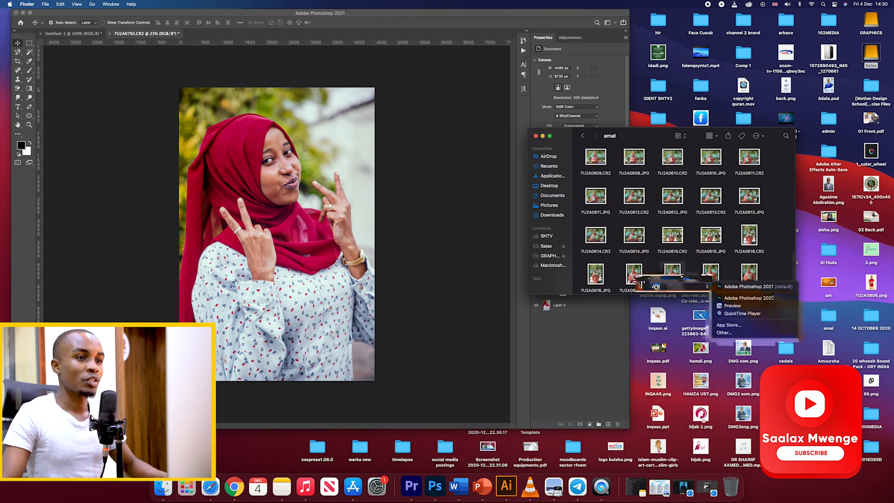
{"action": "left_click", "coordinate": [736, 287]}
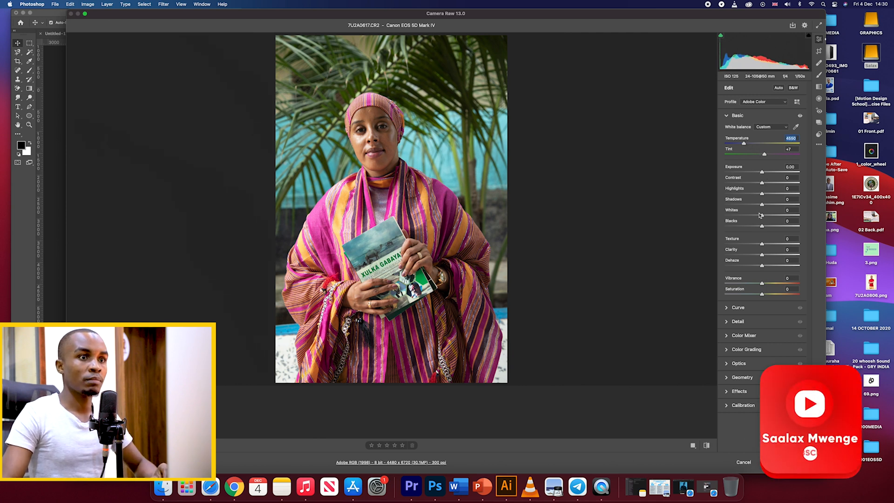
Set the basic tones to shadows +100, highlights -100, contrast +11, whites +62 and blacks about -45.
{"action": "left_click_drag", "start_coordinate": [762, 204], "coordinate": [796, 205]}
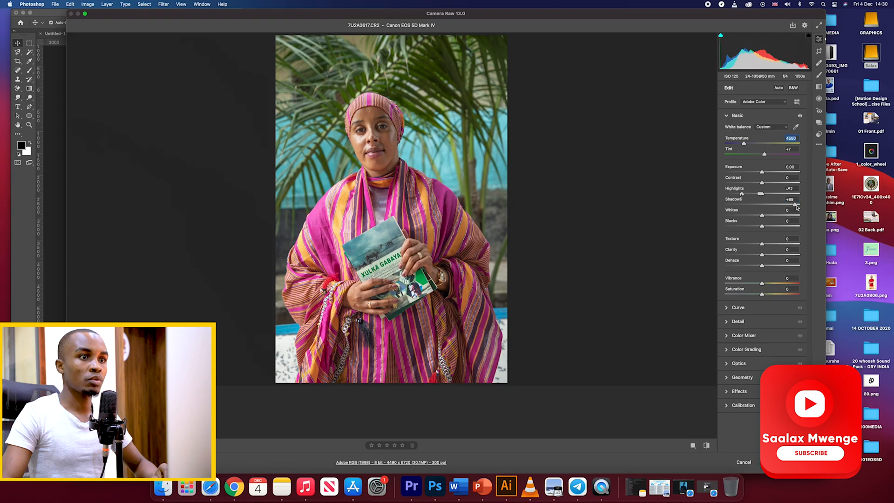
{"action": "left_click_drag", "start_coordinate": [796, 208], "coordinate": [730, 194]}
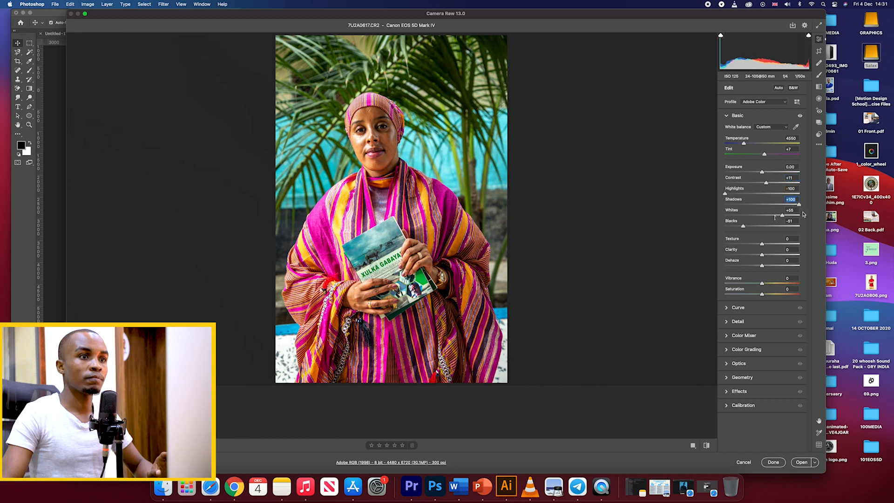
{"action": "left_click_drag", "start_coordinate": [783, 215], "coordinate": [744, 228]}
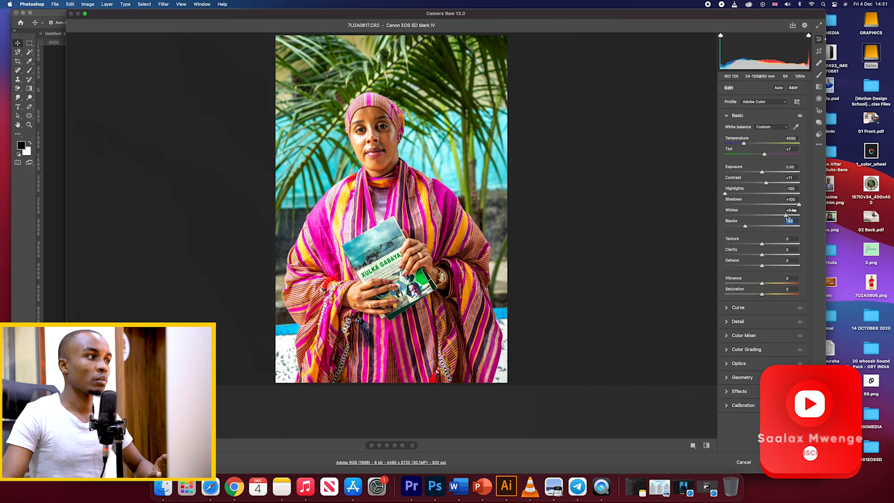
{"action": "left_click_drag", "start_coordinate": [787, 216], "coordinate": [785, 216]}
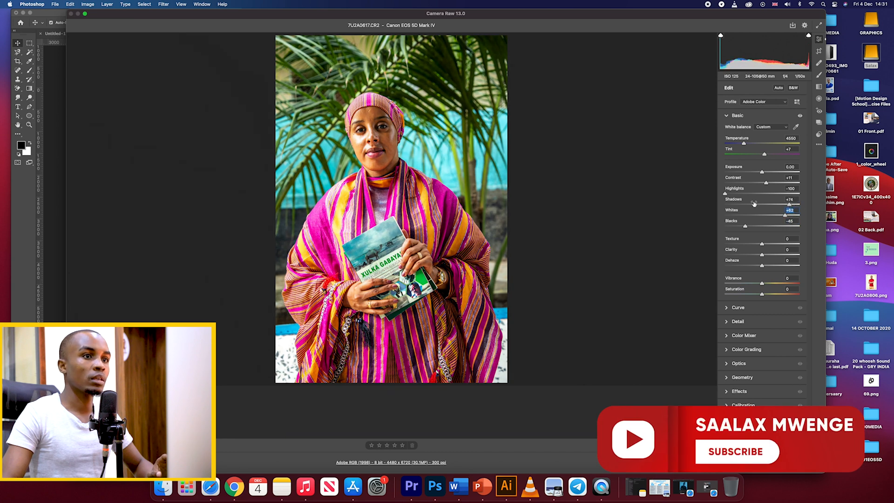
Refine the basic tones to highlights about -45, shadows +88 and contrast +8, and set clarity to +4.
{"action": "left_click", "coordinate": [791, 206]}
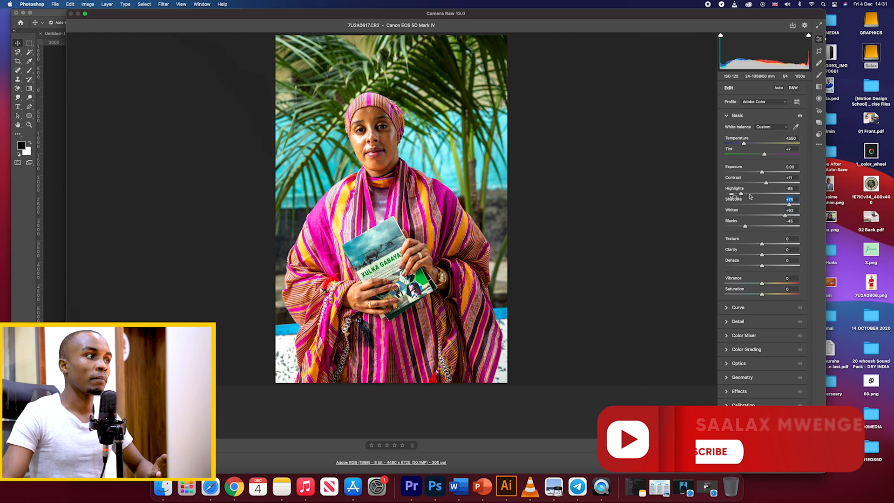
{"action": "left_click_drag", "start_coordinate": [729, 194], "coordinate": [747, 196]}
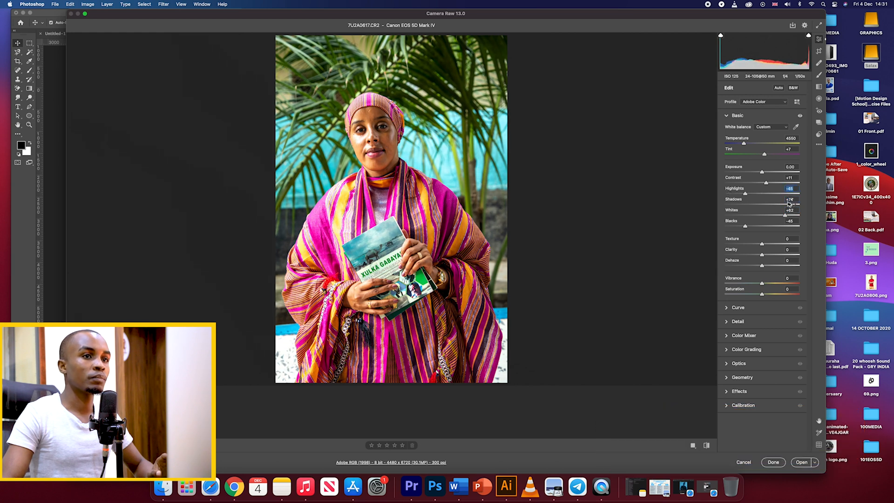
{"action": "left_click_drag", "start_coordinate": [789, 204], "coordinate": [795, 205]}
{"action": "left_click_drag", "start_coordinate": [766, 183], "coordinate": [766, 183]}
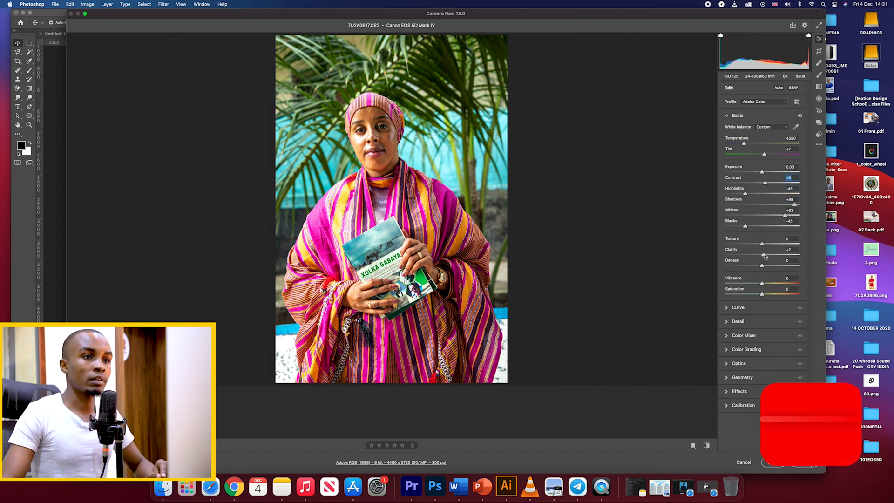
{"action": "left_click_drag", "start_coordinate": [763, 255], "coordinate": [763, 256]}
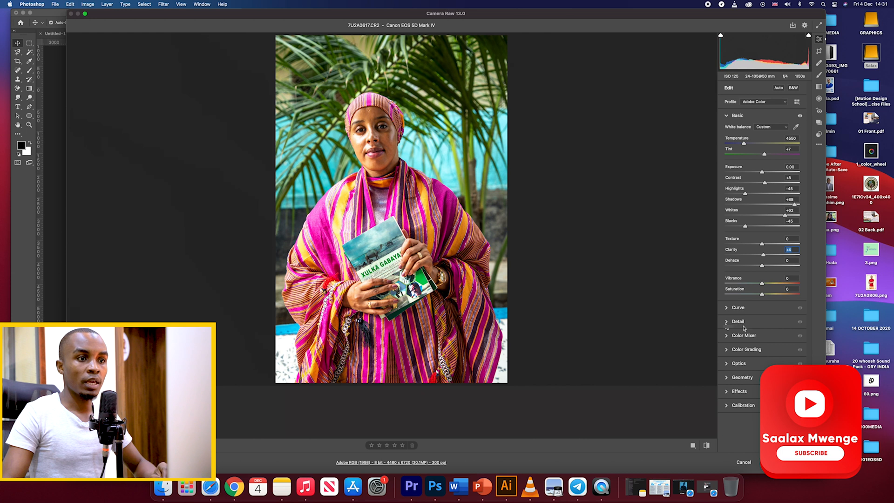
Adjust the parametric curve to highlights +10, lights +9, darks +31 and shadows -16.
{"action": "left_click", "coordinate": [738, 308]}
{"action": "left_click_drag", "start_coordinate": [763, 247], "coordinate": [775, 270]}
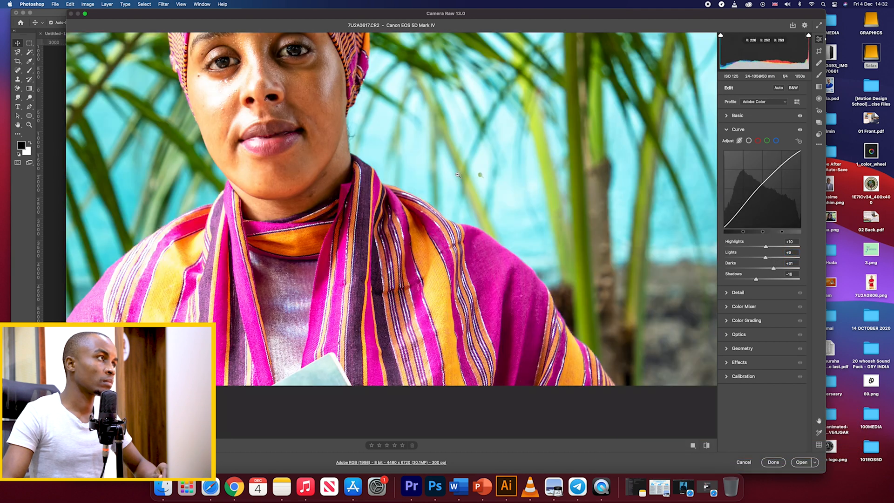
Examine the woman's face, clothing and the palm background up close, and return to the full photo.
{"action": "left_click", "coordinate": [482, 175]}
{"action": "left_click", "coordinate": [482, 175]}
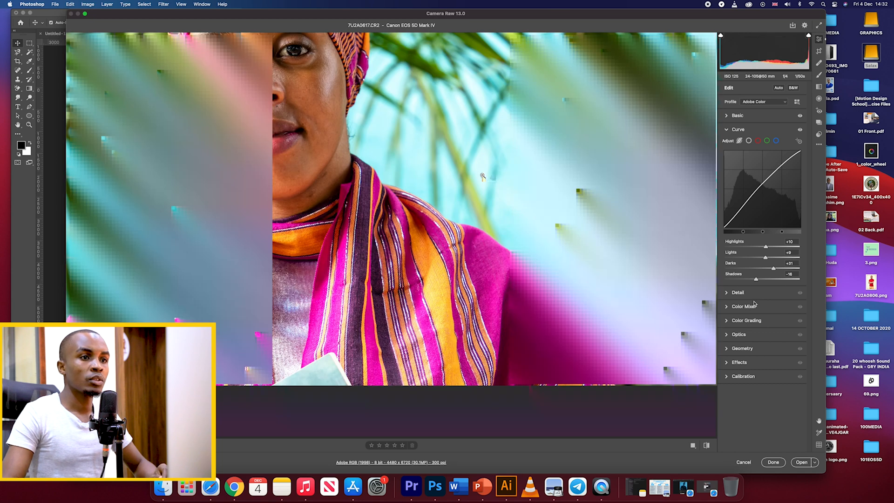
{"action": "left_click", "coordinate": [482, 175]}
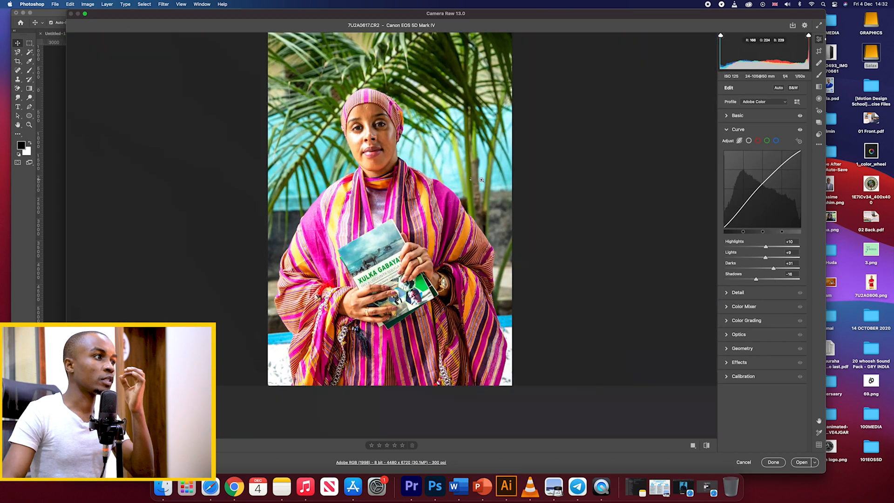
{"action": "left_click", "coordinate": [470, 179]}
{"action": "left_click_drag", "start_coordinate": [500, 191], "coordinate": [527, 218]}
{"action": "left_click", "coordinate": [527, 218]}
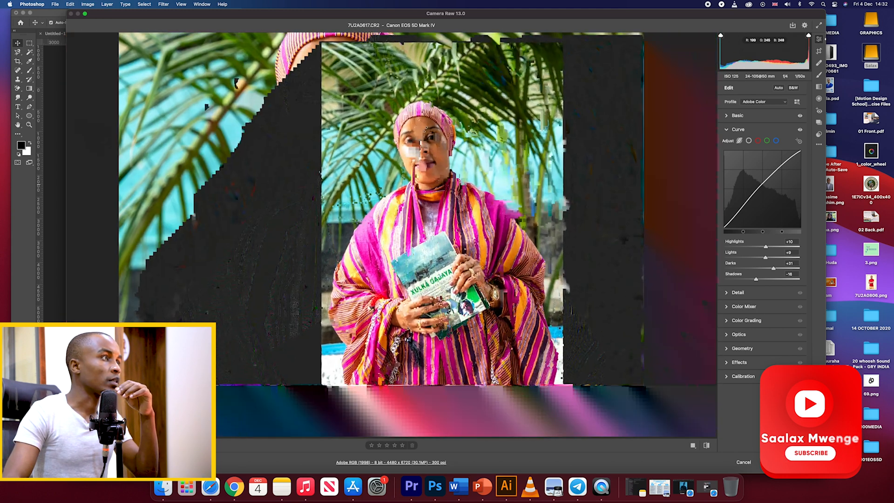
{"action": "left_click_drag", "start_coordinate": [433, 138], "coordinate": [507, 159]}
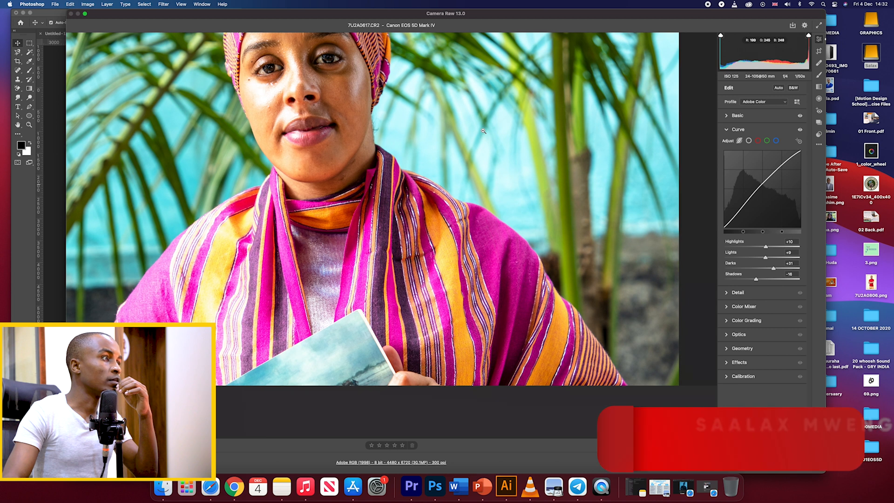
{"action": "left_click", "coordinate": [507, 158]}
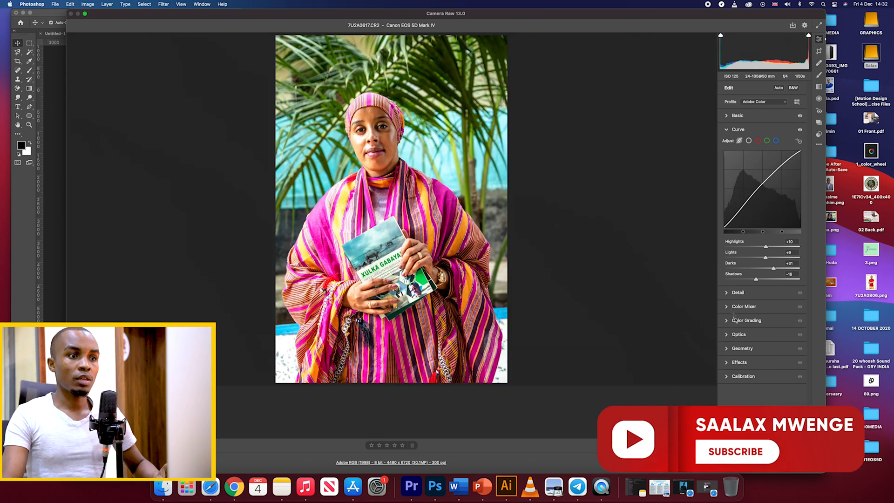
In the Color Mixer, set saturation to reds +17, oranges -5, yellows -6, greens -5, aquas +3, blues +11, purples +18 and magentas +45.
{"action": "left_click", "coordinate": [744, 306]}
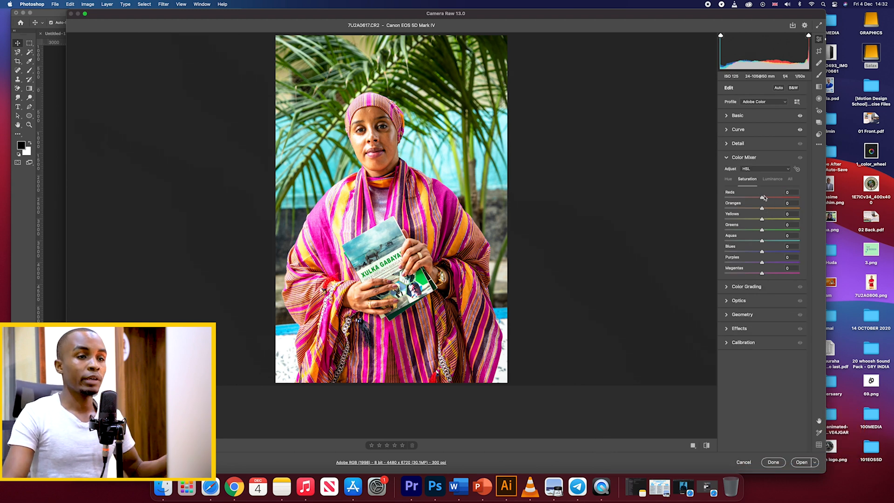
{"action": "left_click_drag", "start_coordinate": [764, 276], "coordinate": [698, 279]}
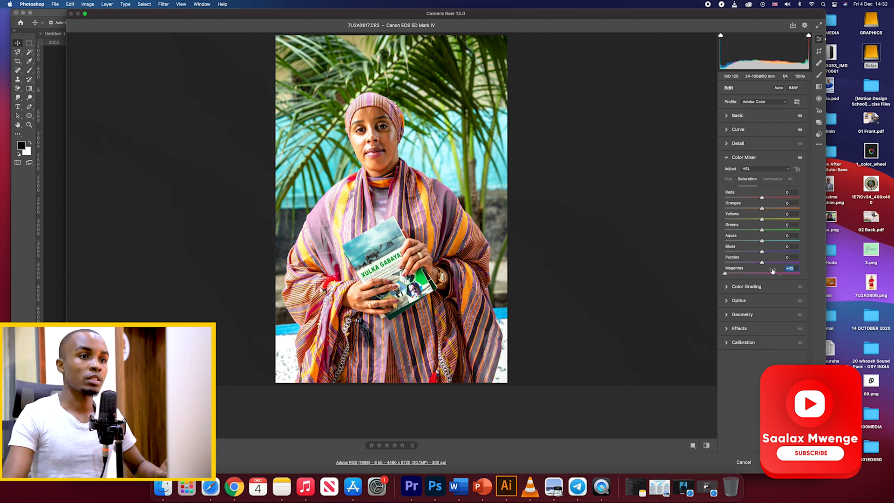
{"action": "mouse_move", "coordinate": [763, 264]}
{"action": "left_mouse_down"}
{"action": "mouse_move", "coordinate": [771, 265]}
{"action": "mouse_move", "coordinate": [768, 255]}
{"action": "left_mouse_up"}
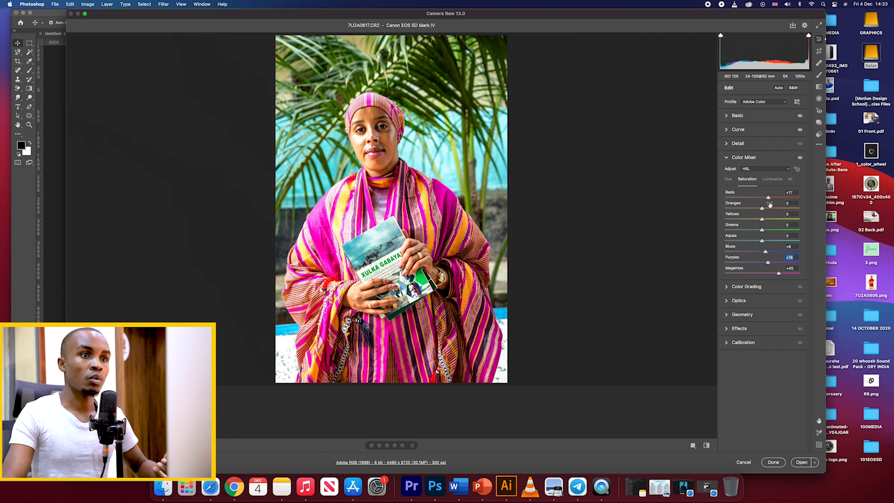
{"action": "left_click", "coordinate": [769, 198]}
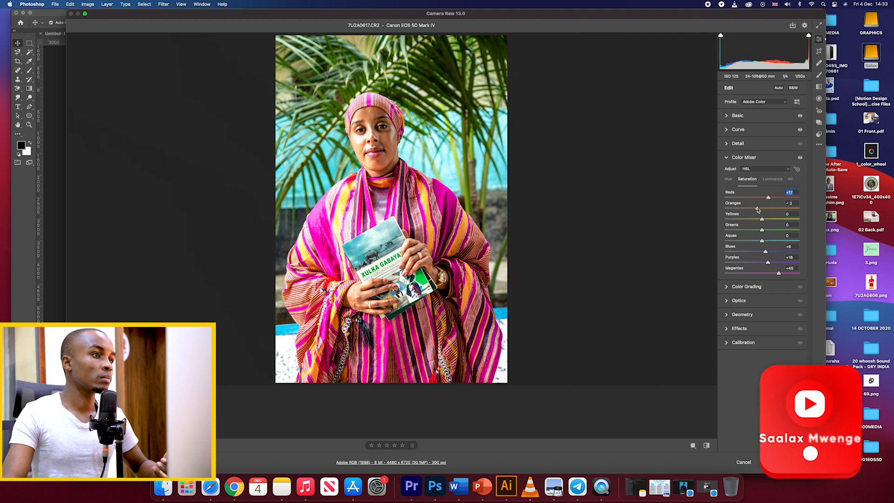
{"action": "left_click_drag", "start_coordinate": [764, 210], "coordinate": [758, 210]}
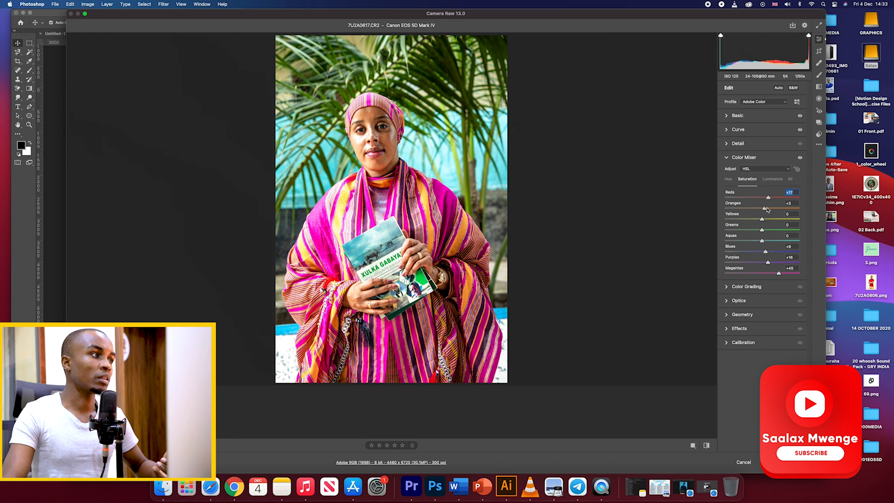
{"action": "left_click_drag", "start_coordinate": [765, 209], "coordinate": [762, 212]}
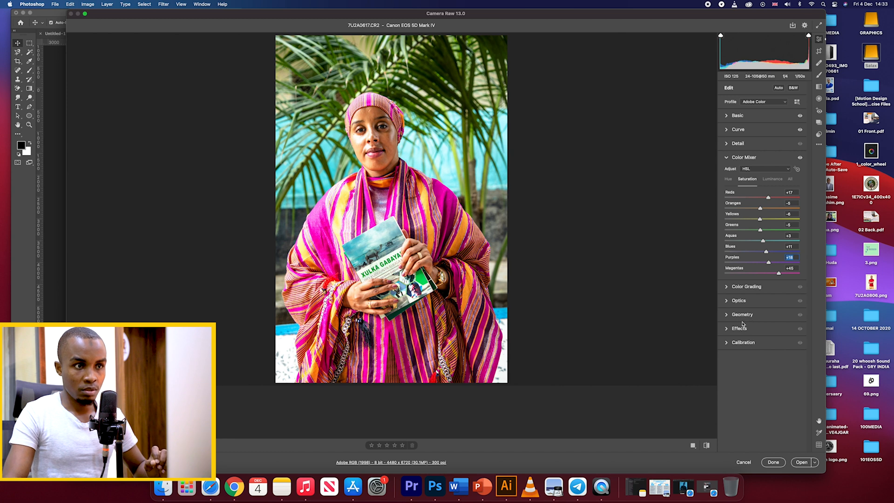
Show the Color Grading adjustments and open the developed raw photo as a Photoshop document.
{"action": "left_click", "coordinate": [746, 287]}
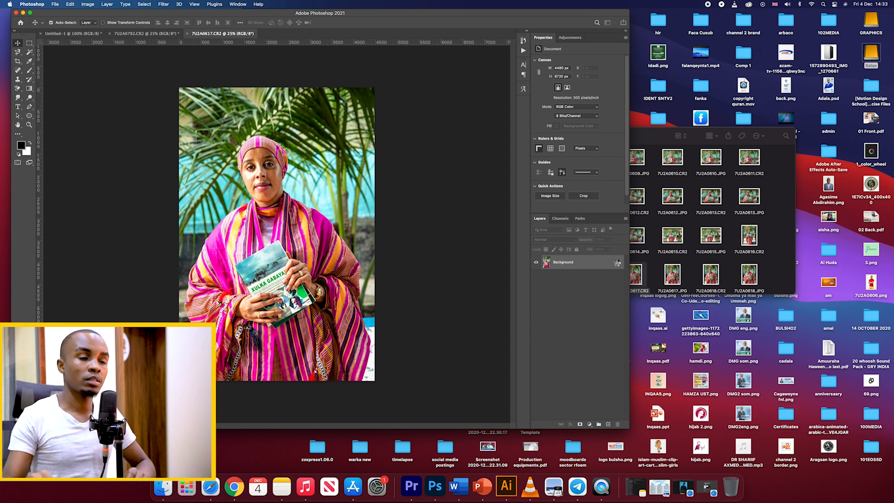
Unlock the portrait's background layer and expand the Photoshop workspace to full-screen mode with the whole photo in view.
{"action": "left_click", "coordinate": [618, 264]}
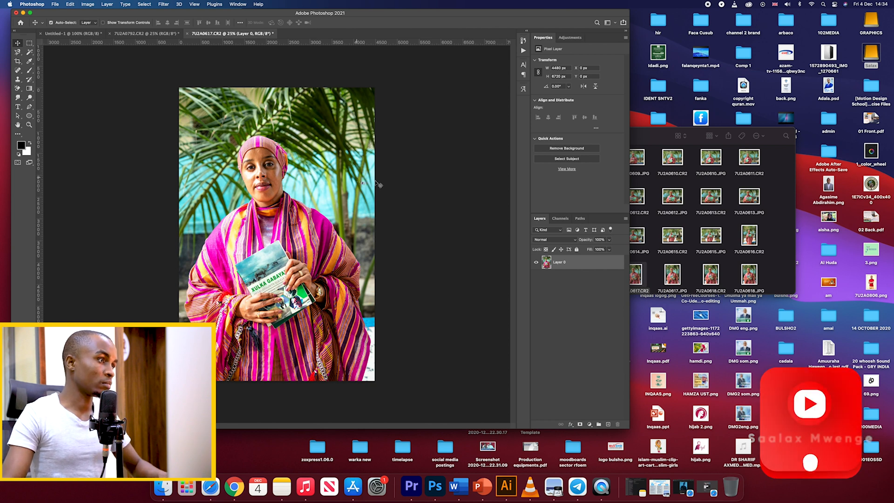
{"action": "key", "text": "super+0"}
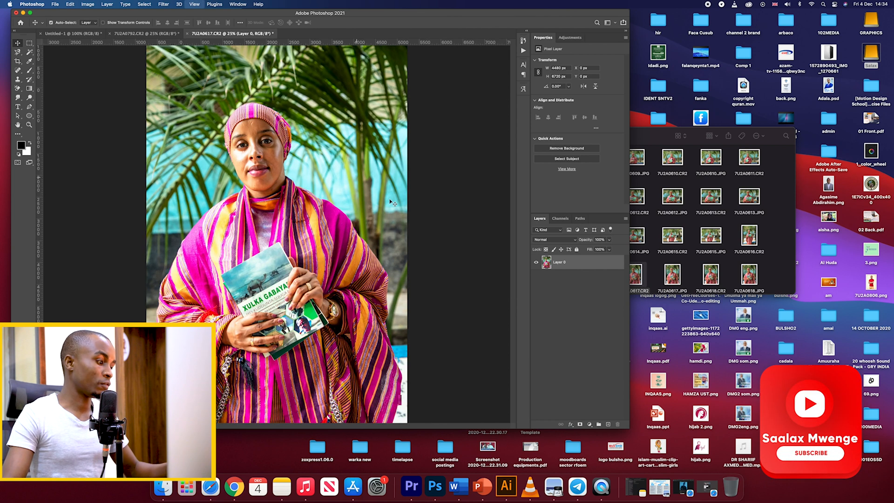
{"action": "key", "text": "f"}
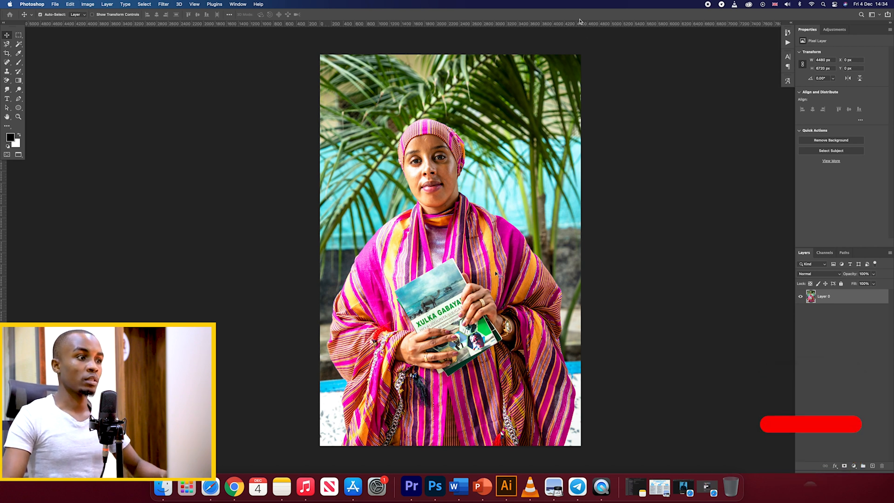
{"action": "key", "text": "super+f"}
{"action": "key", "text": "Escape"}
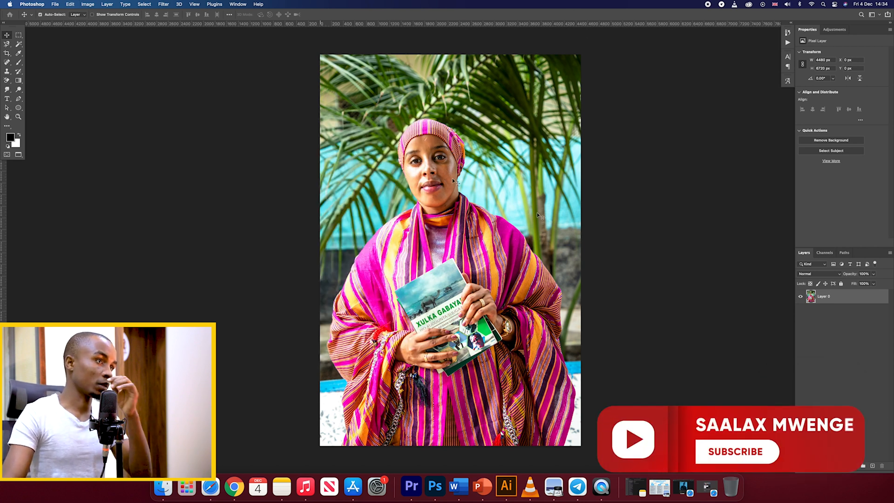
{"action": "left_click", "coordinate": [645, 211]}
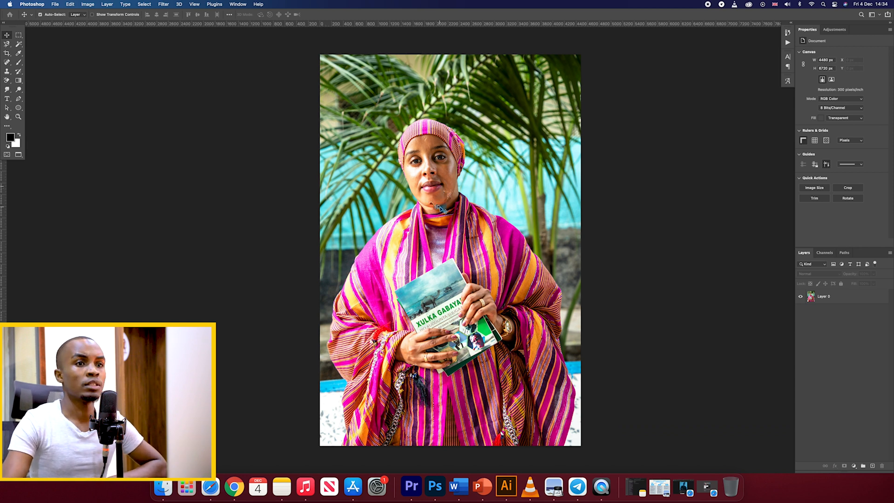
Apply the Skin Smoothing neural filter to the woman's face with blur 58, output to a new layer.
{"action": "left_click", "coordinate": [811, 298]}
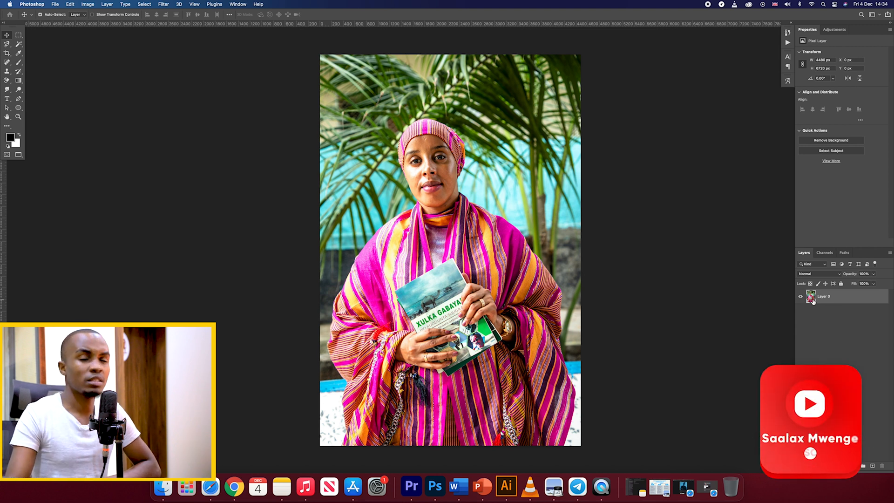
{"action": "left_click", "coordinate": [165, 6]}
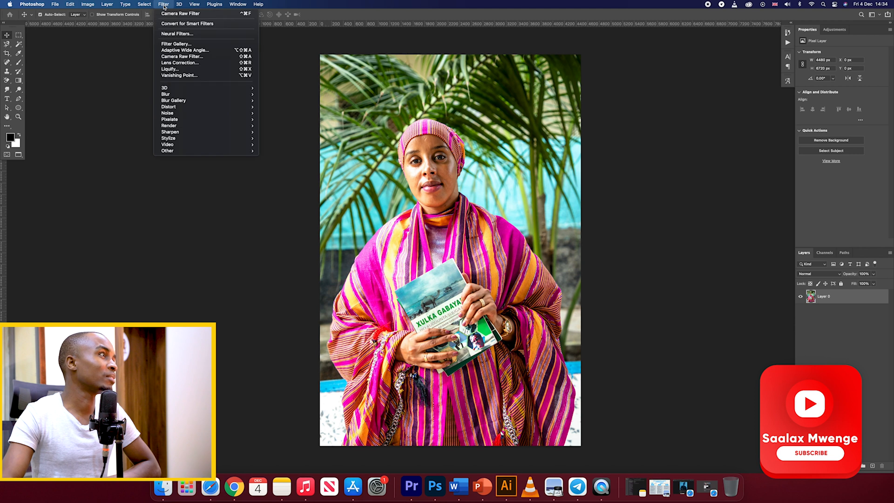
{"action": "left_click", "coordinate": [180, 35]}
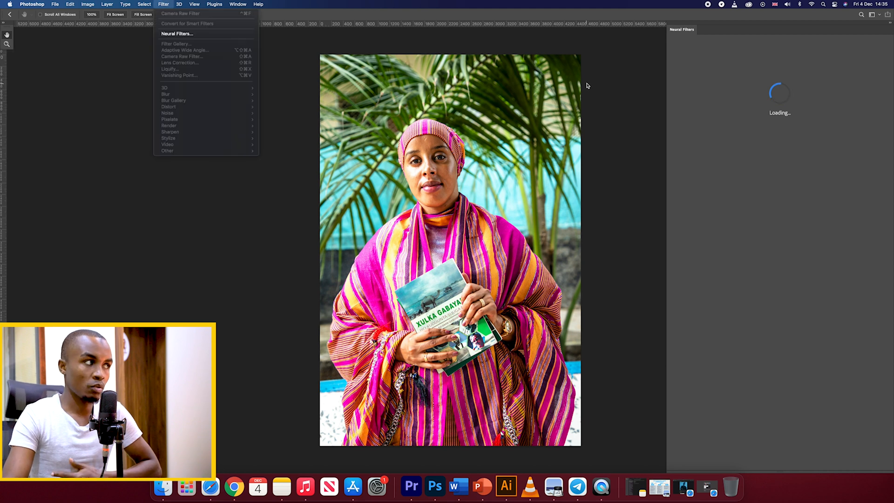
{"action": "left_click", "coordinate": [623, 18]}
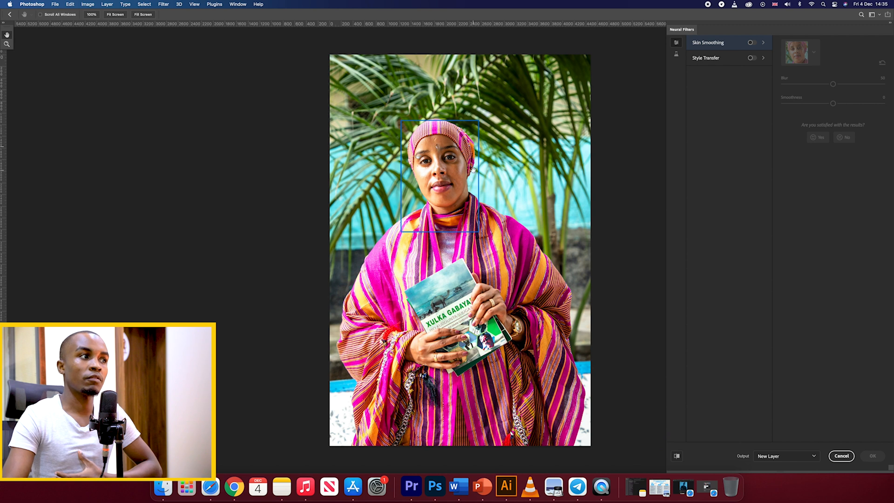
{"action": "left_click", "coordinate": [752, 43]}
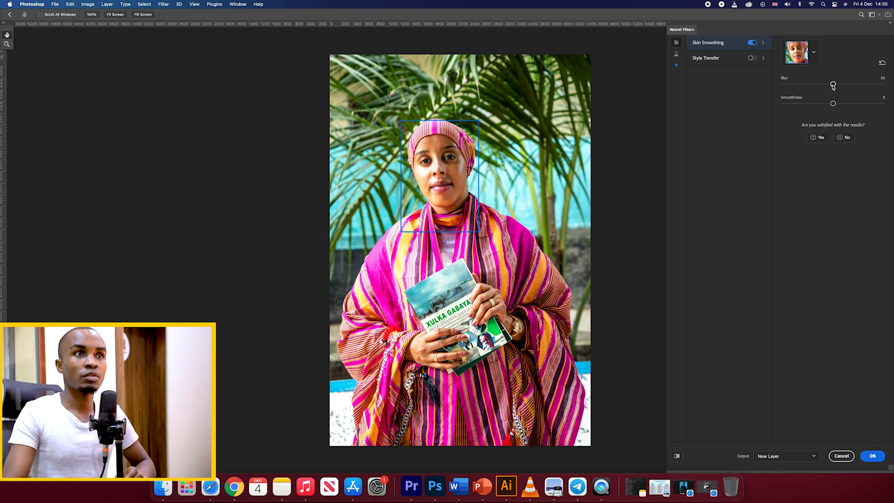
{"action": "left_click_drag", "start_coordinate": [834, 84], "coordinate": [843, 84]}
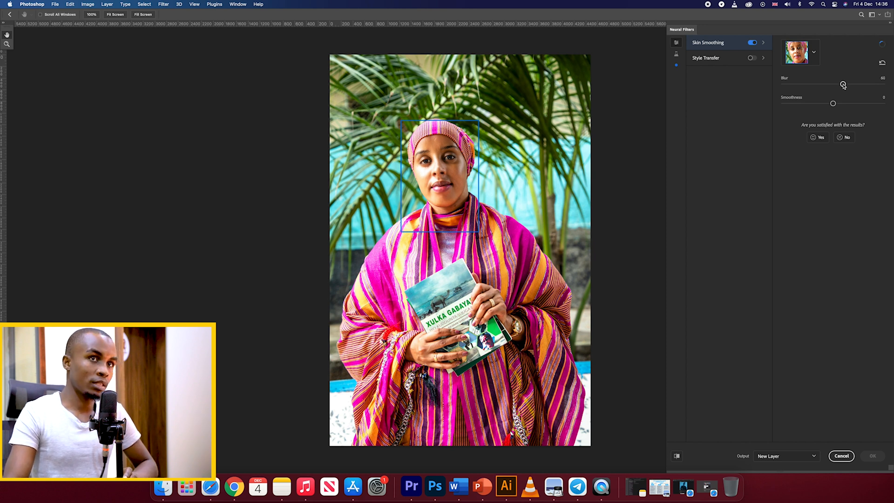
{"action": "left_click_drag", "start_coordinate": [844, 85], "coordinate": [841, 85]}
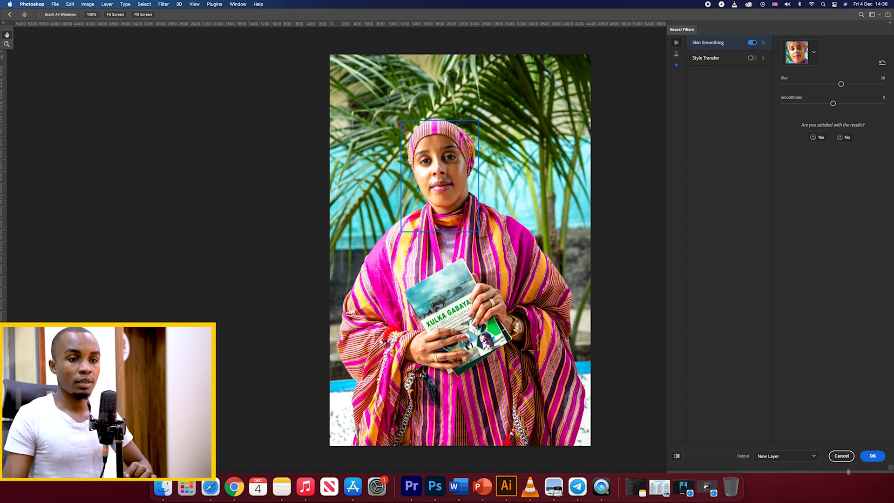
{"action": "left_click", "coordinate": [873, 456]}
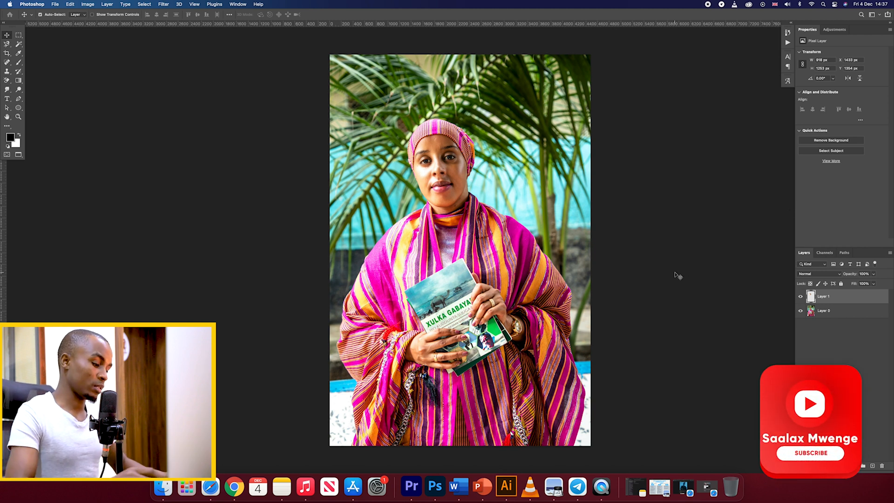
Compare the woman's face up close with the skin-smoothing layer hidden and shown, and return to the full portrait.
{"action": "key", "text": "super+equal"}
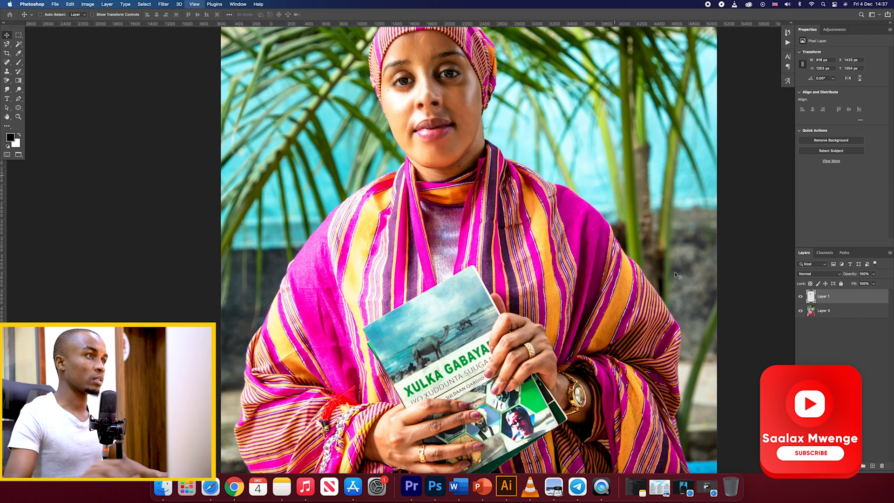
{"action": "key", "text": "super+equal"}
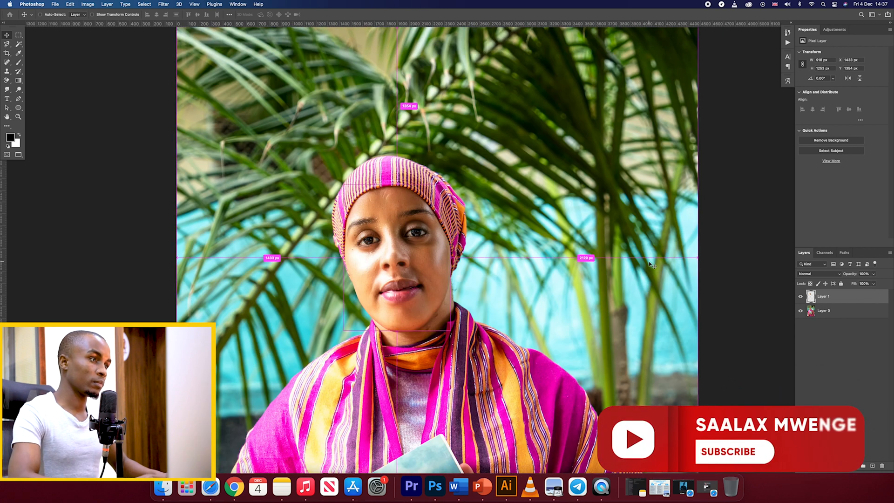
{"action": "key", "text": "super+plus"}
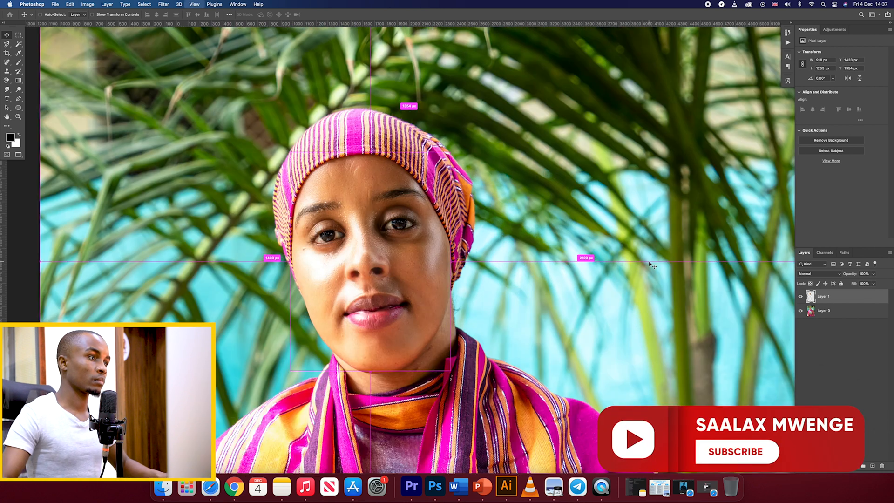
{"action": "left_click", "coordinate": [801, 298]}
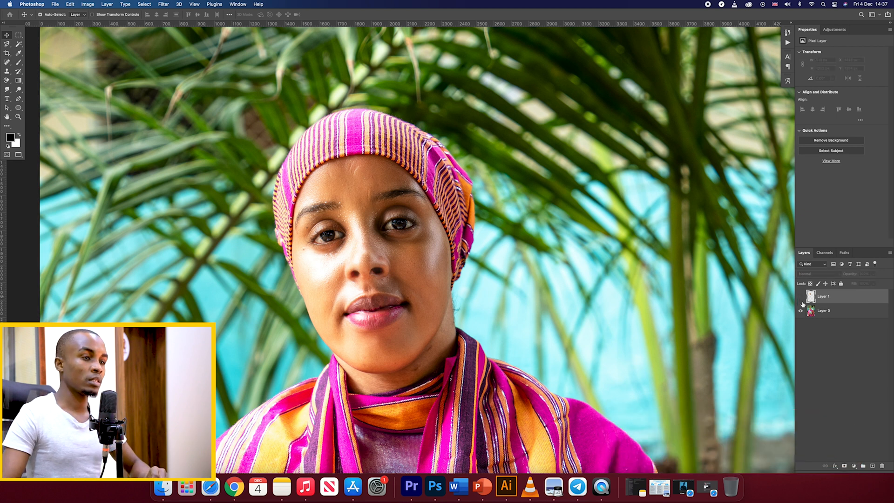
{"action": "left_click", "coordinate": [801, 297]}
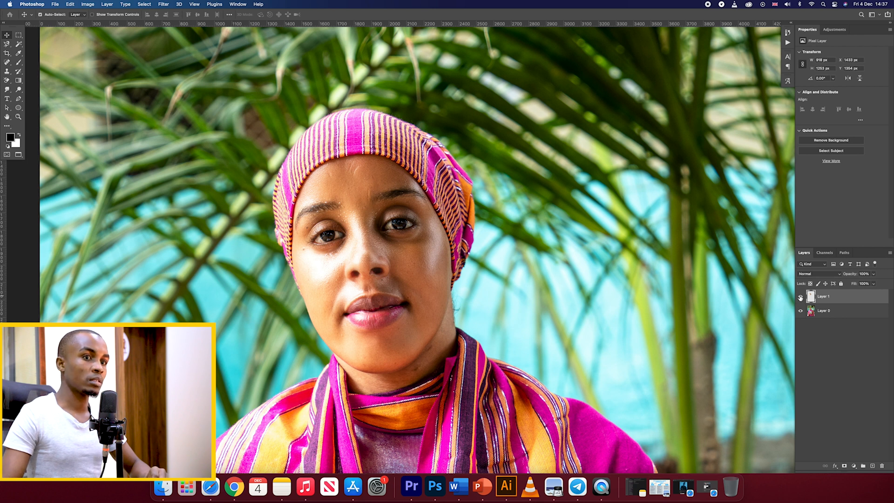
{"action": "left_click", "coordinate": [801, 297]}
{"action": "left_click", "coordinate": [801, 297]}
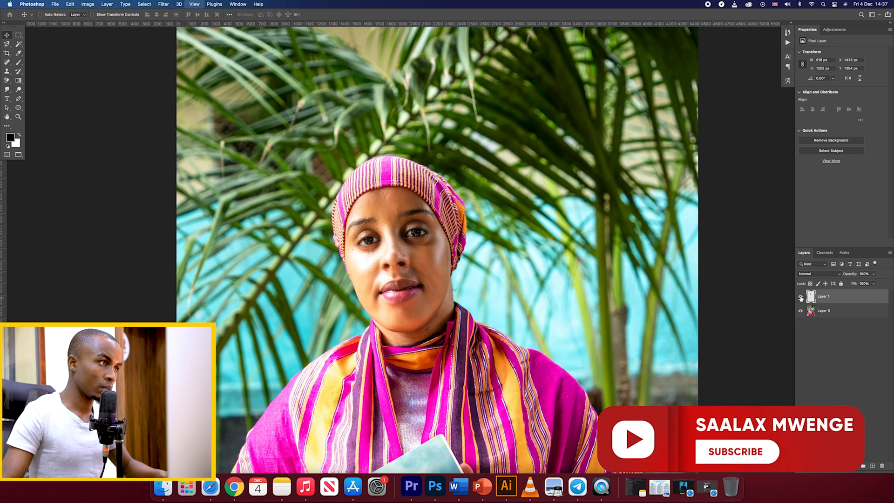
{"action": "left_click", "coordinate": [801, 297]}
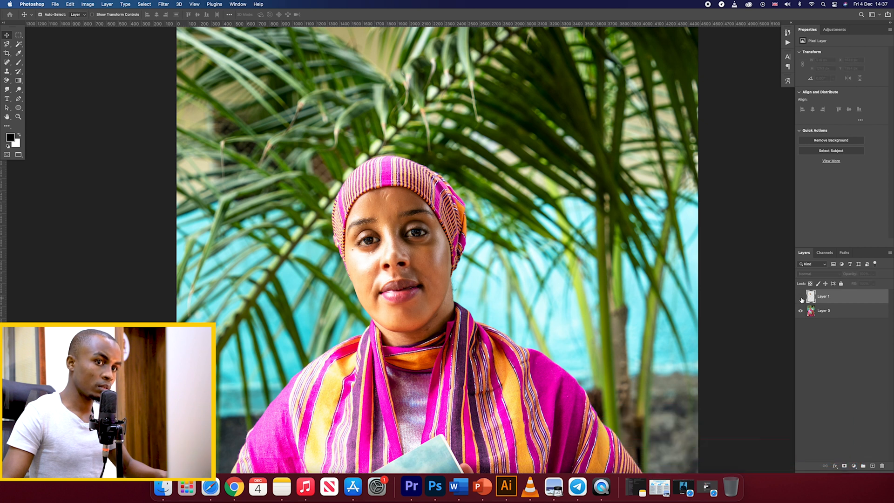
{"action": "left_click", "coordinate": [801, 298]}
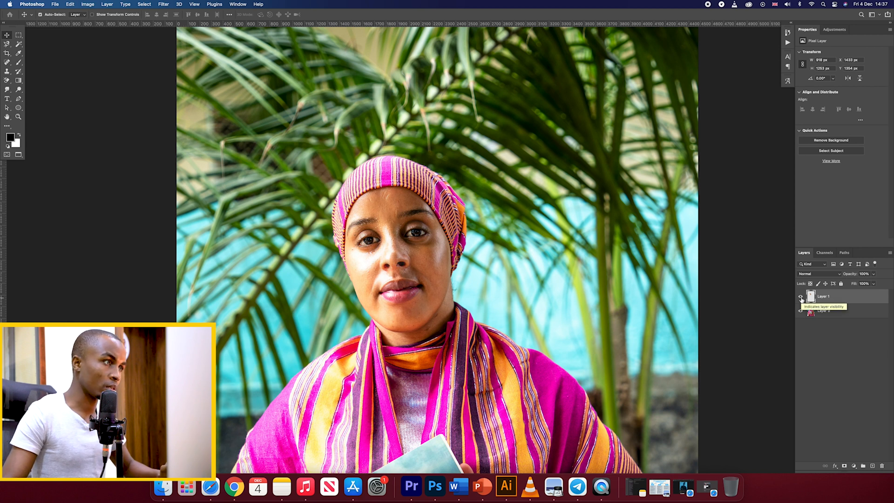
{"action": "left_click", "coordinate": [802, 298]}
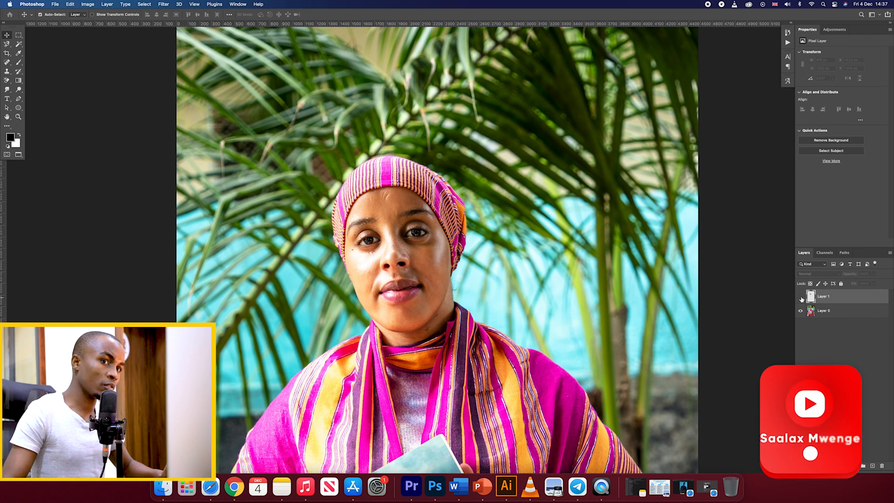
{"action": "left_click", "coordinate": [802, 297]}
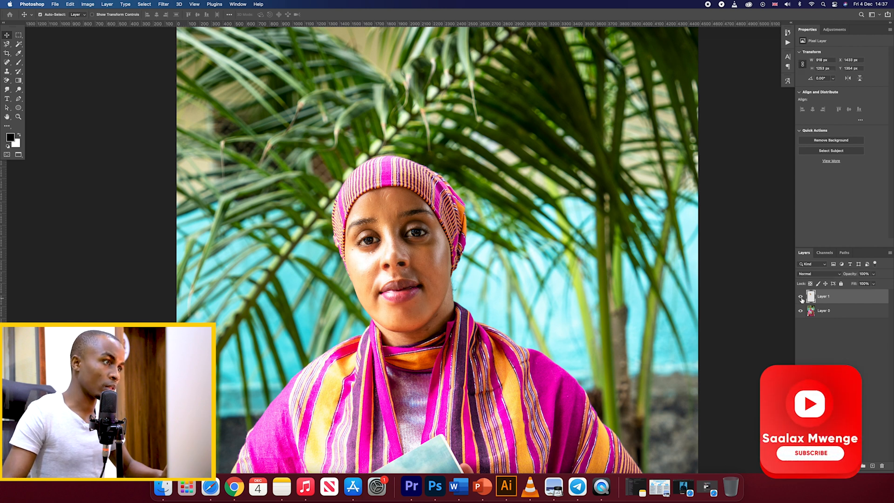
{"action": "left_click", "coordinate": [802, 298]}
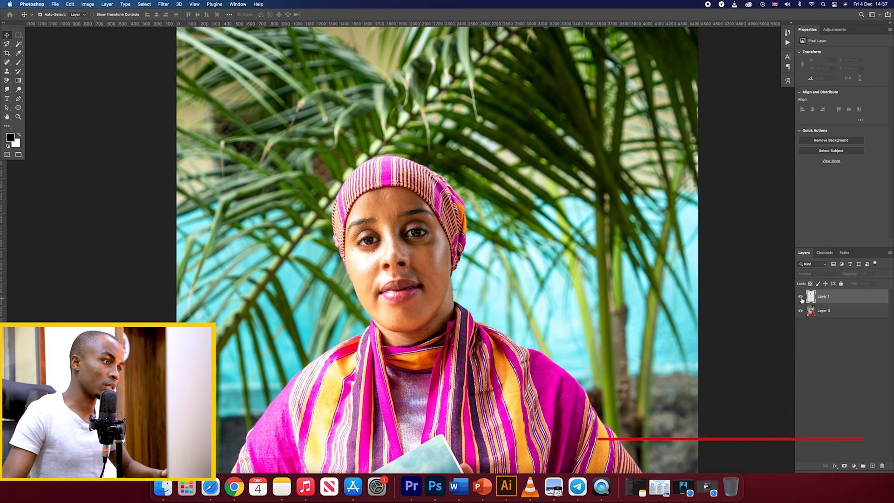
{"action": "left_click", "coordinate": [802, 298]}
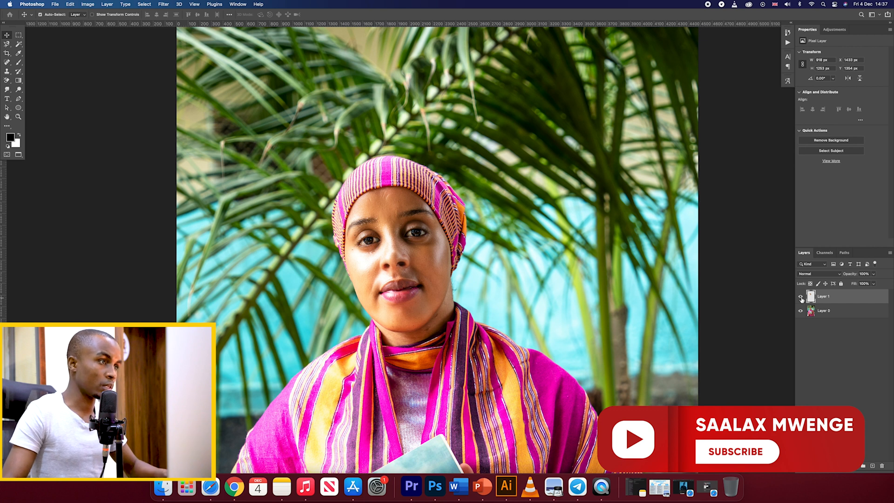
{"action": "left_click", "coordinate": [801, 296]}
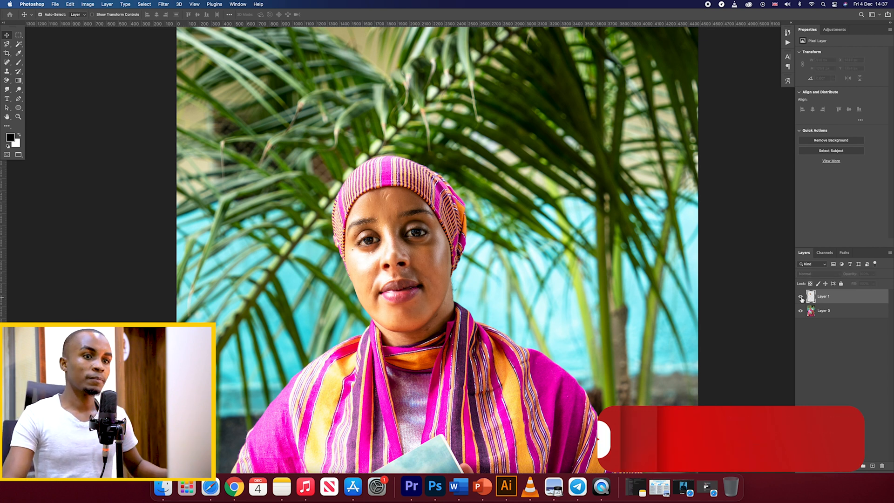
{"action": "left_click", "coordinate": [802, 299]}
{"action": "key", "text": "super+minus"}
{"action": "key", "text": "super+minus"}
{"action": "key", "text": "super+plus"}
{"action": "key", "text": "super+minus"}
{"action": "scroll", "coordinate": [615, 300], "scroll_direction": "down", "scroll_amount": 5}
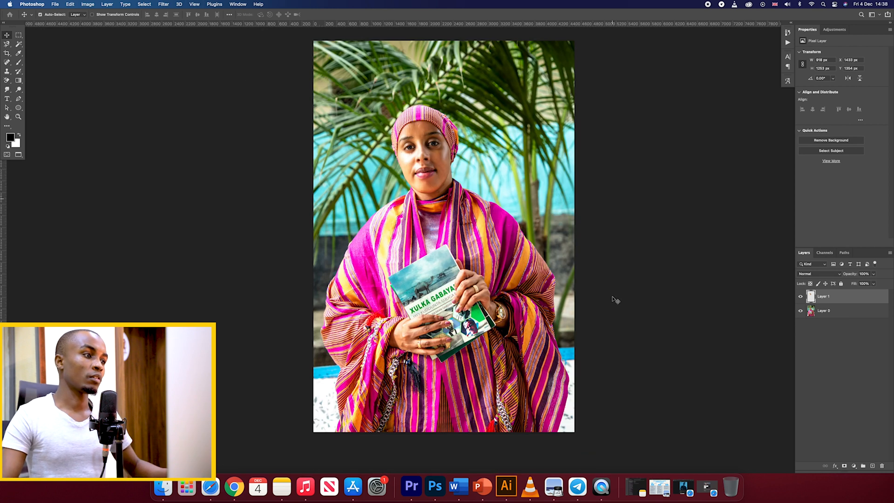
{"action": "scroll", "coordinate": [615, 299], "scroll_direction": "down", "scroll_amount": 3}
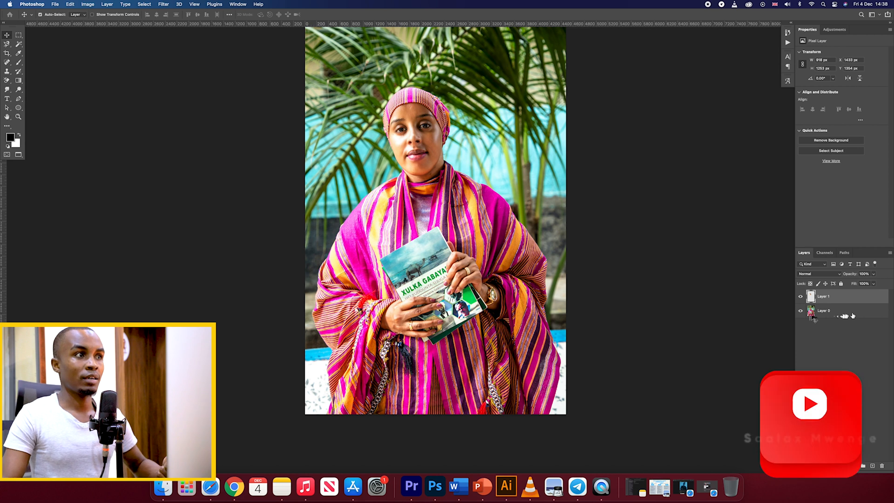
Duplicate the original photo layer and remove the background from the copy with a layer mask.
{"action": "left_click", "coordinate": [813, 313]}
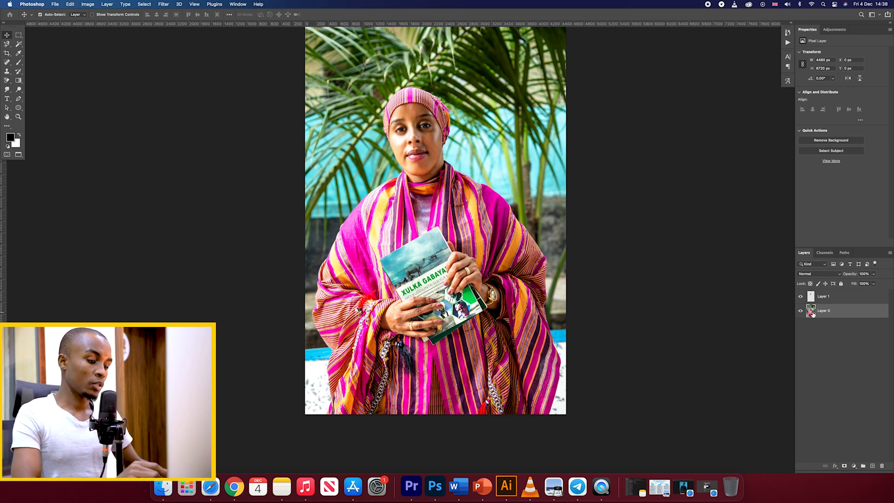
{"action": "key", "text": "super+j"}
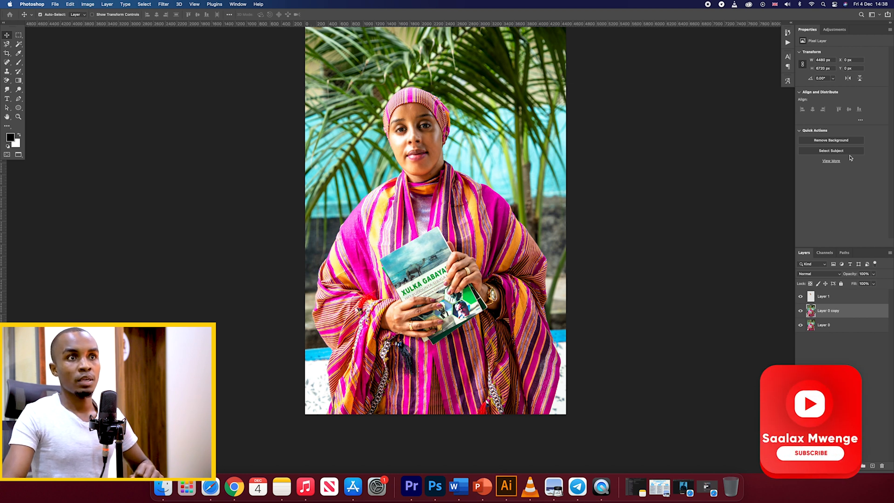
{"action": "left_click", "coordinate": [825, 141]}
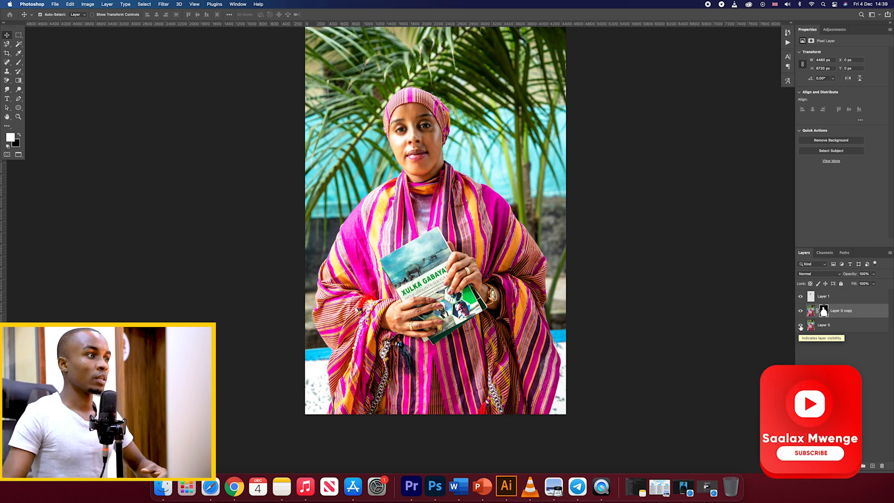
Check the woman's cutout by hiding and showing the original photo layer, leaving that layer visible and selected.
{"action": "left_click", "coordinate": [801, 326]}
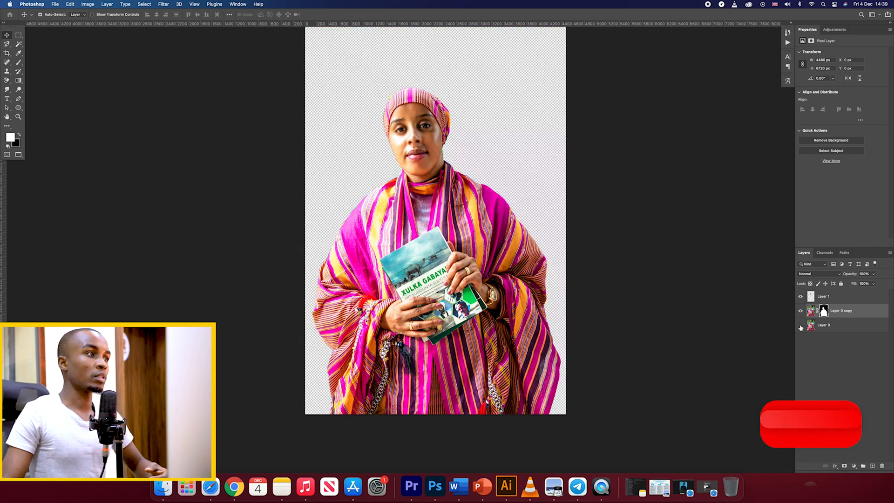
{"action": "left_click", "coordinate": [801, 326]}
{"action": "left_click", "coordinate": [801, 326]}
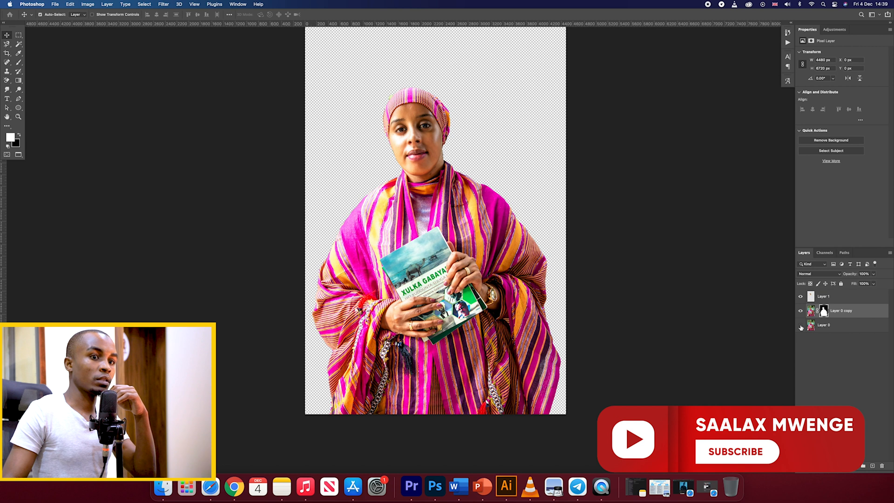
{"action": "left_click", "coordinate": [801, 327]}
{"action": "left_click", "coordinate": [801, 327]}
{"action": "left_click", "coordinate": [812, 327]}
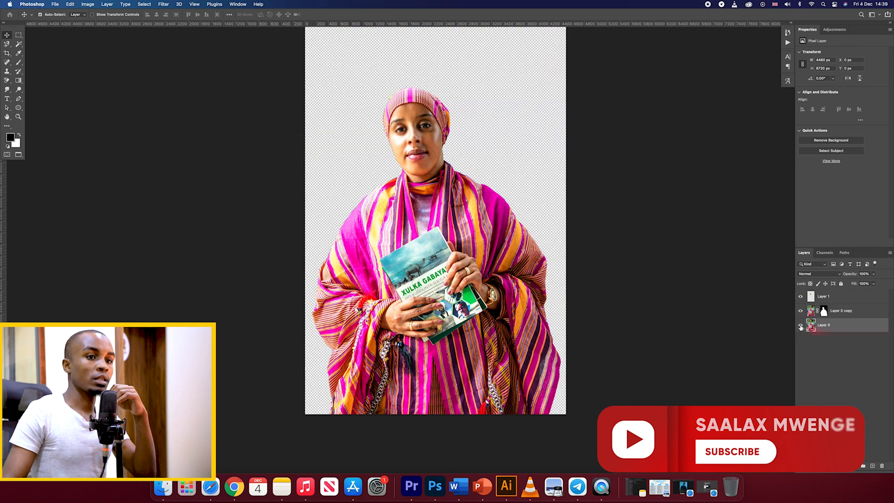
{"action": "left_click", "coordinate": [824, 311]}
{"action": "left_click", "coordinate": [801, 327]}
{"action": "left_click", "coordinate": [813, 327]}
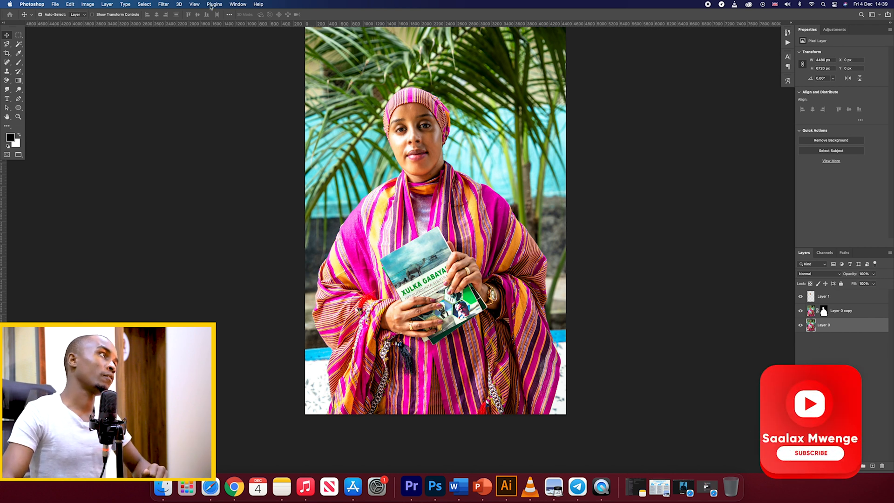
Apply a Gaussian Blur with a 9.9-pixel radius to the original photo layer beneath the woman's cutout.
{"action": "left_click", "coordinate": [164, 4]}
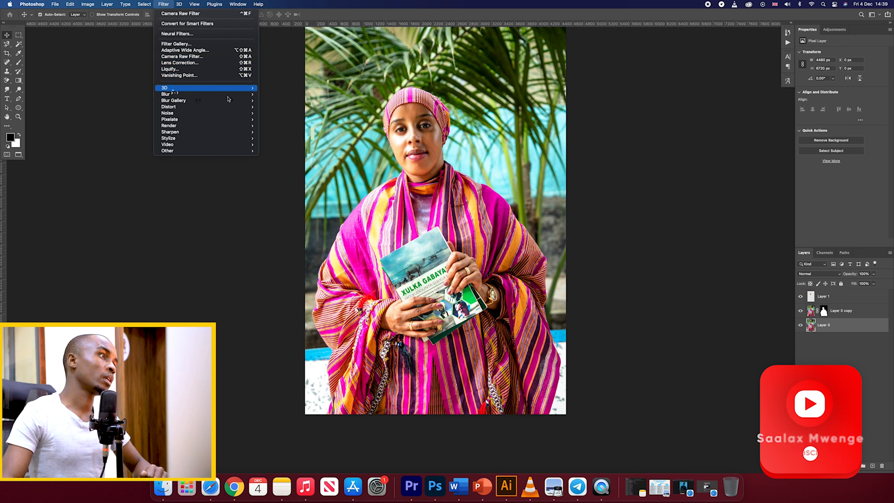
{"action": "mouse_move", "coordinate": [174, 94]}
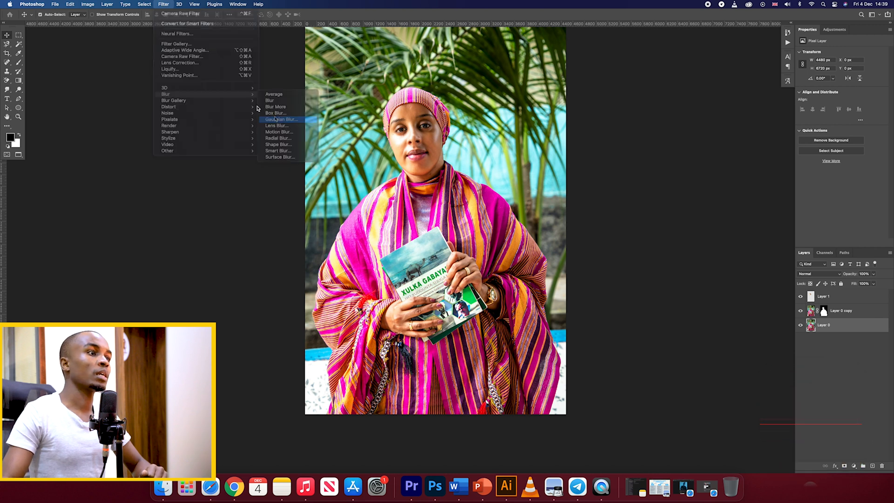
{"action": "left_click", "coordinate": [280, 120]}
{"action": "left_click_drag", "start_coordinate": [511, 226], "coordinate": [520, 225]}
{"action": "scroll", "coordinate": [523, 225], "scroll_direction": "down", "scroll_amount": 1}
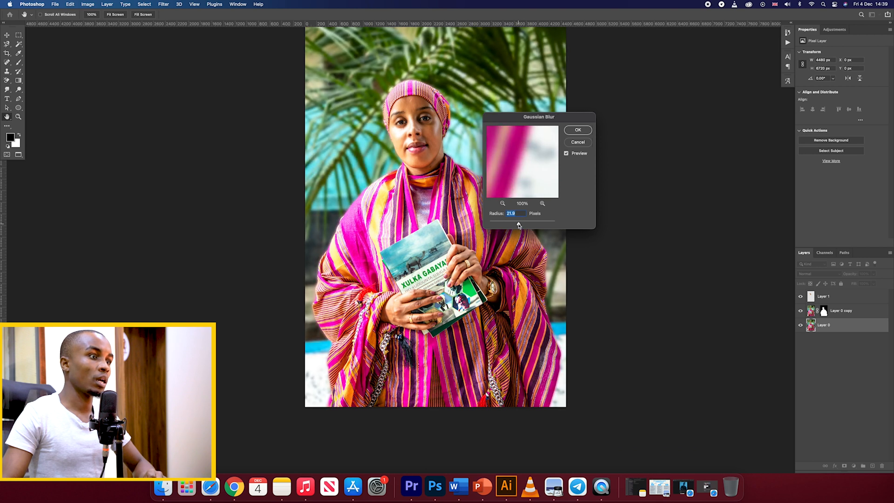
{"action": "left_click_drag", "start_coordinate": [519, 225], "coordinate": [516, 225]}
{"action": "left_click_drag", "start_coordinate": [524, 122], "coordinate": [612, 128]}
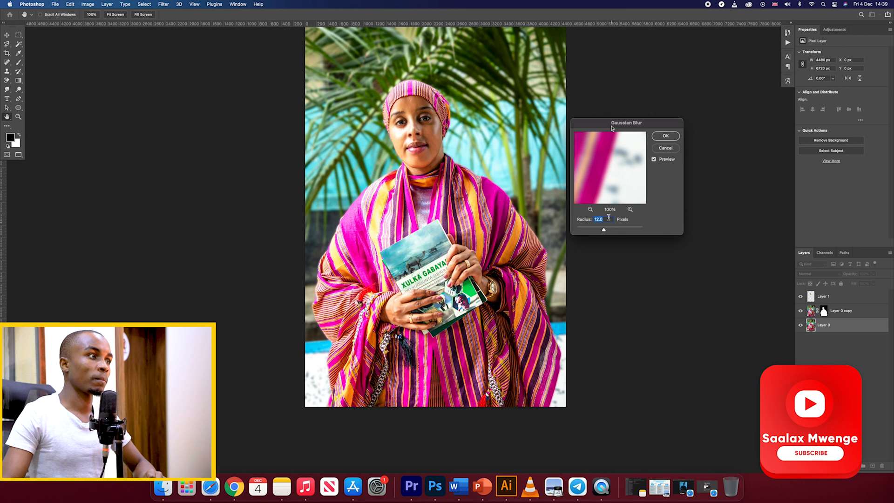
{"action": "left_click_drag", "start_coordinate": [604, 230], "coordinate": [603, 229]}
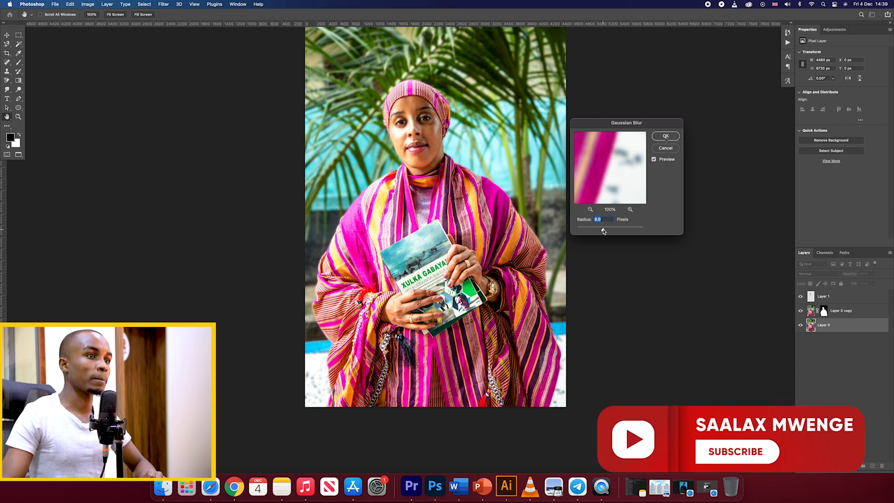
{"action": "key", "text": "Return"}
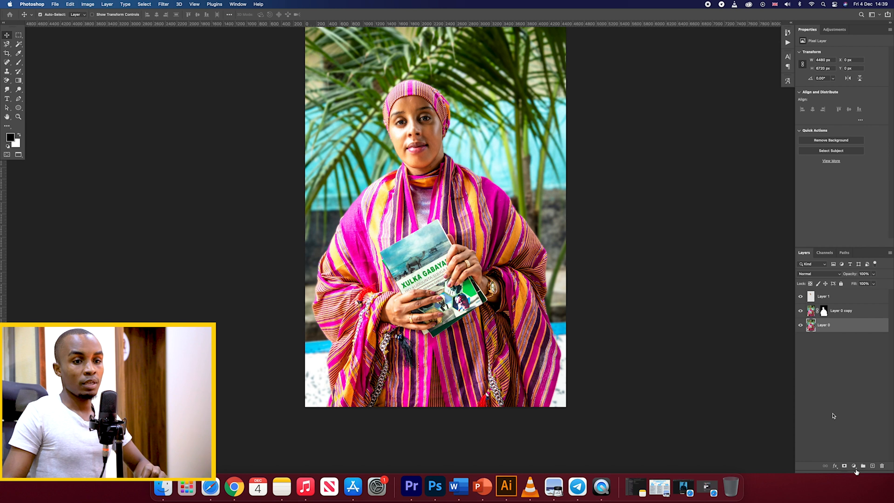
Add a Curves adjustment above the blurred photo layer, lowering the highlights to input 226, output 209 and pulling the darker midtones slightly down.
{"action": "left_click", "coordinate": [854, 466]}
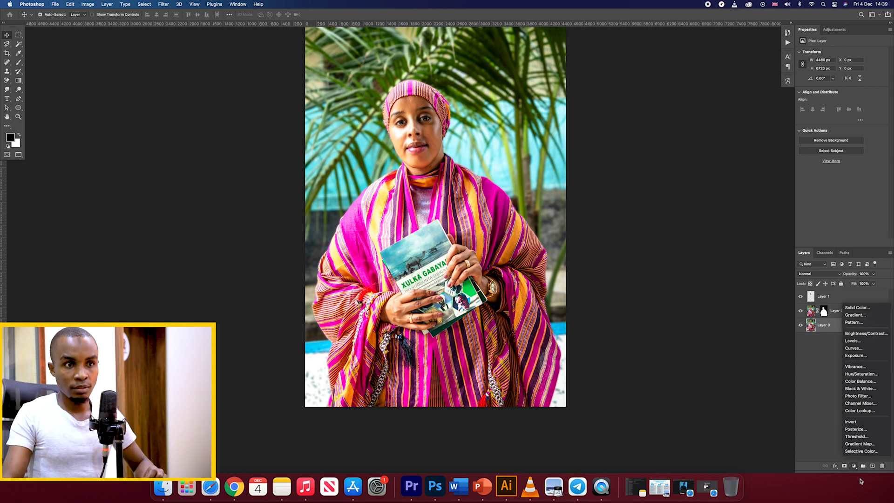
{"action": "left_click", "coordinate": [855, 348]}
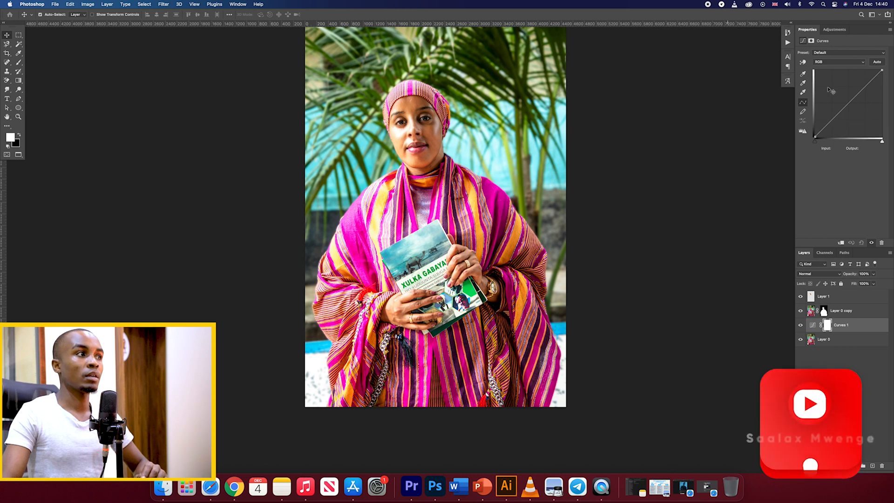
{"action": "left_click", "coordinate": [874, 81]}
{"action": "left_click_drag", "start_coordinate": [874, 81], "coordinate": [875, 81]}
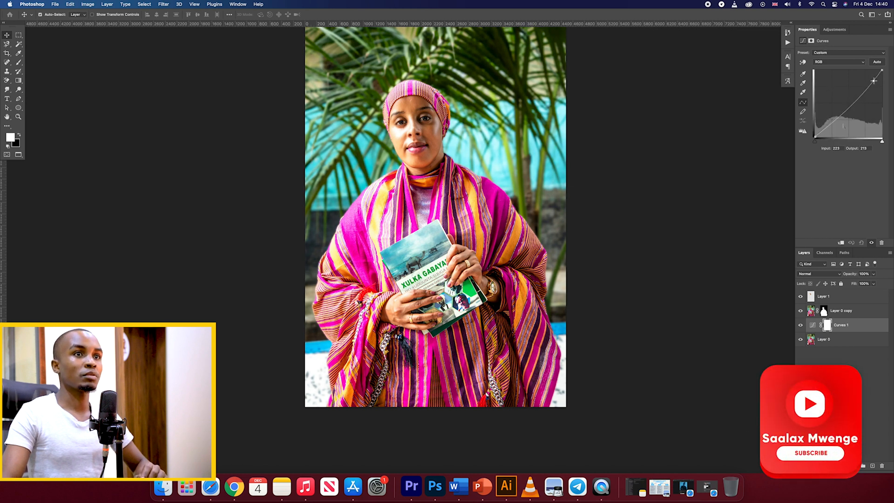
{"action": "left_click_drag", "start_coordinate": [835, 117], "coordinate": [835, 119]}
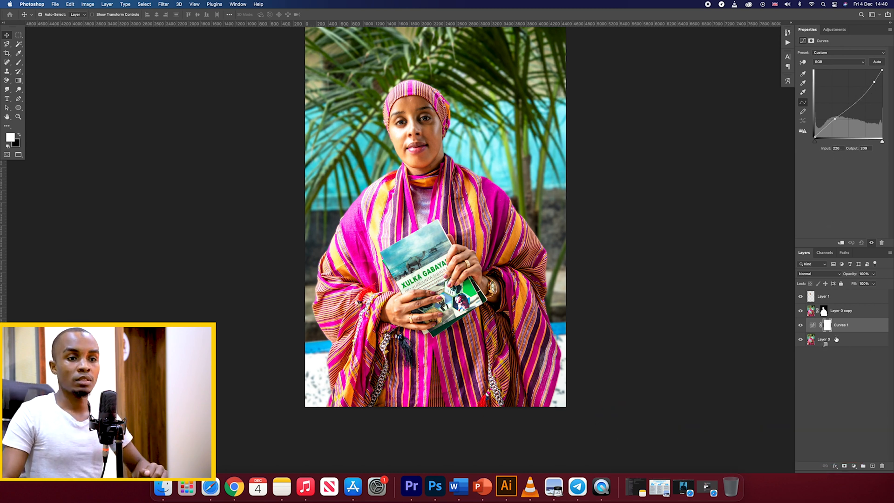
Add a Color Lookup adjustment above the Curves layer with the Crisp_Warm.look 3D LUT, and deselect all layers.
{"action": "left_click", "coordinate": [854, 466]}
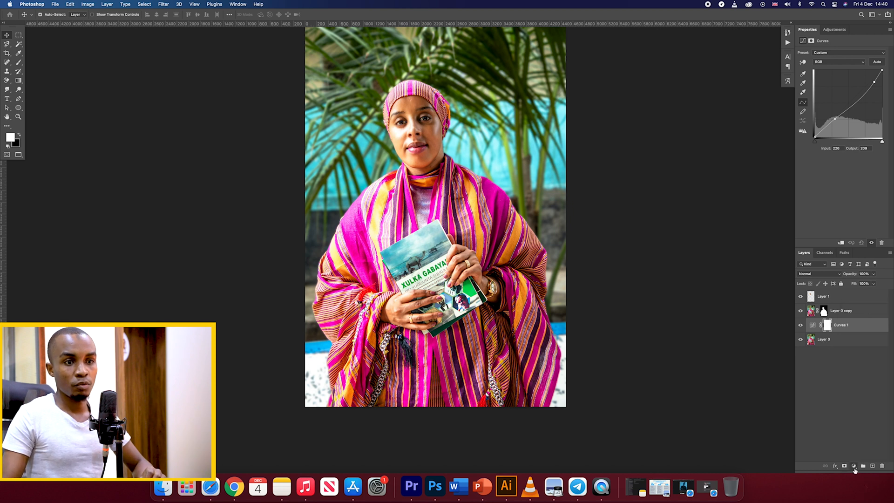
{"action": "left_click", "coordinate": [866, 411]}
{"action": "left_click", "coordinate": [847, 53]}
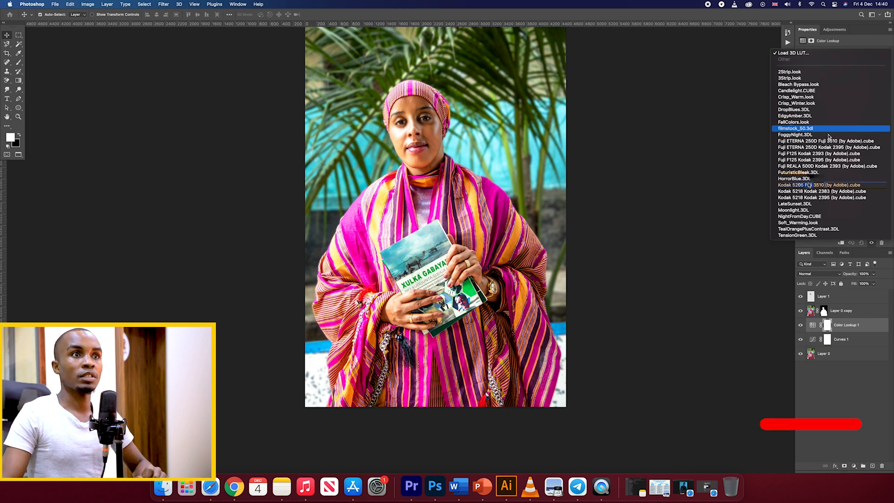
{"action": "left_click", "coordinate": [806, 97]}
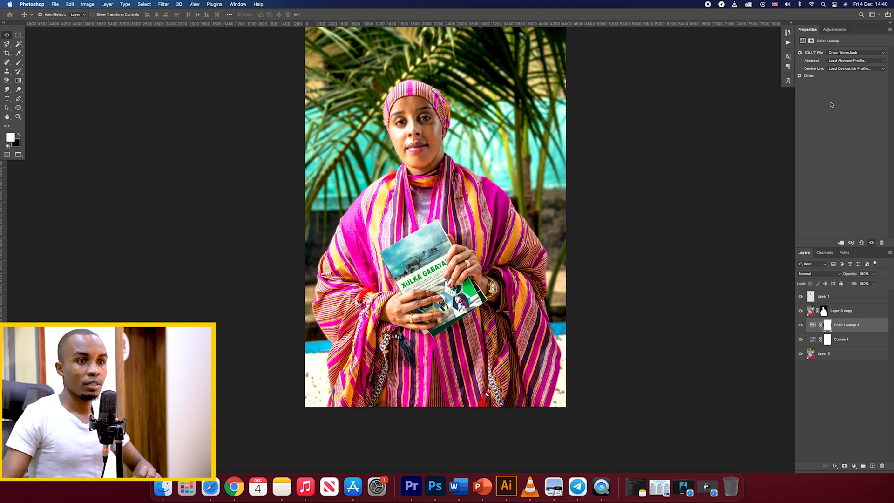
{"action": "left_click", "coordinate": [837, 392]}
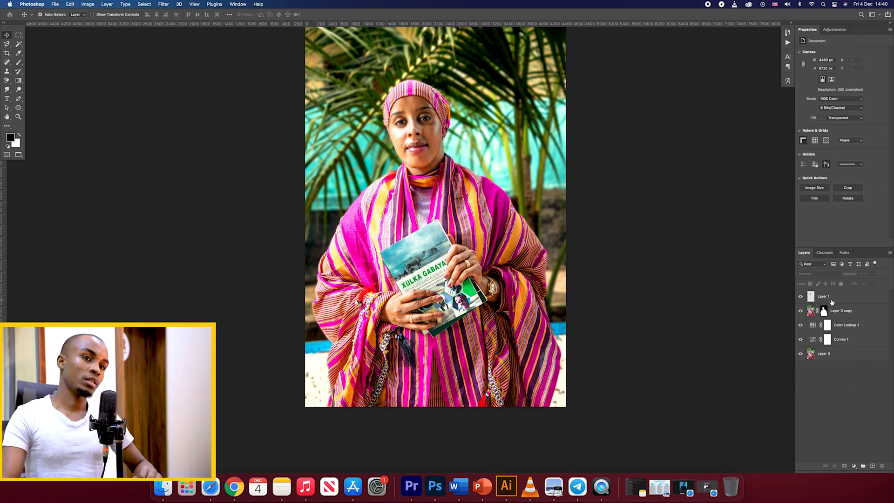
Try the Crisp_Winter.look and Crisp_Warm.look LUTs in a second Color Lookup adjustment placed above all layers.
{"action": "left_click", "coordinate": [831, 299]}
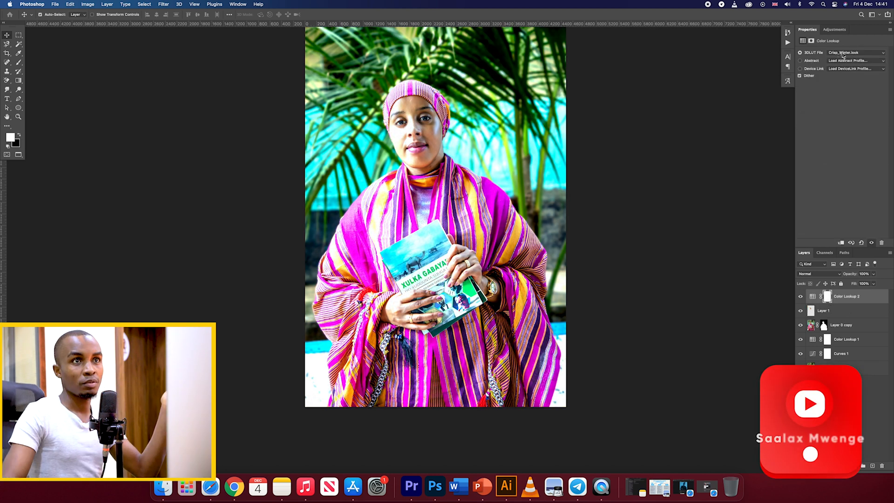
{"action": "left_click", "coordinate": [842, 53]}
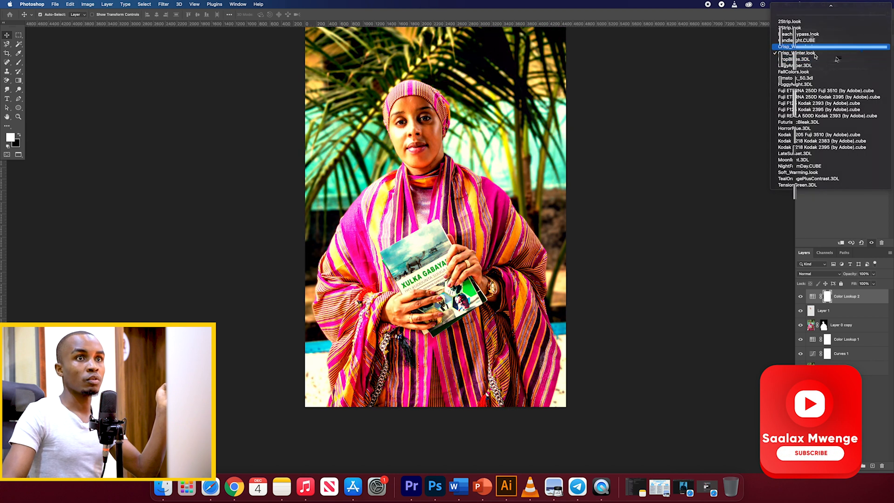
{"action": "left_click", "coordinate": [815, 47]}
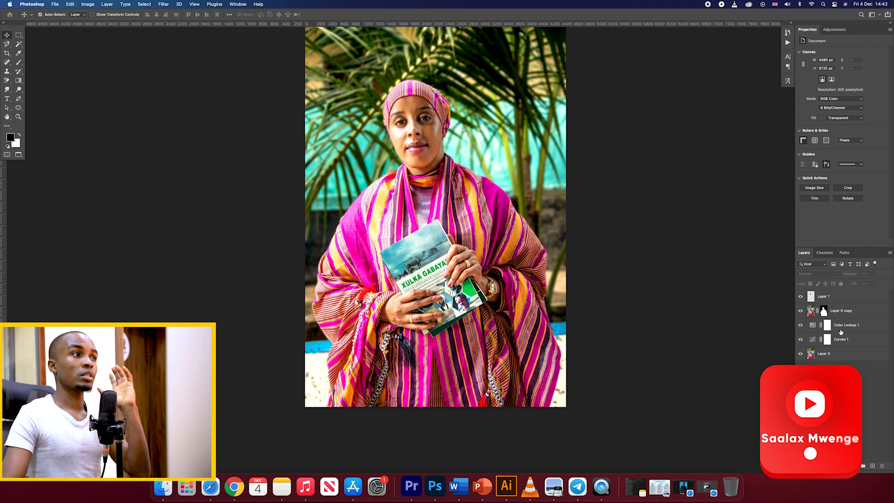
Crop the portrait to 4412 × 6185 px, trimming a strip above the woman's head and slivers of the side margins.
{"action": "key", "text": "super+minus"}
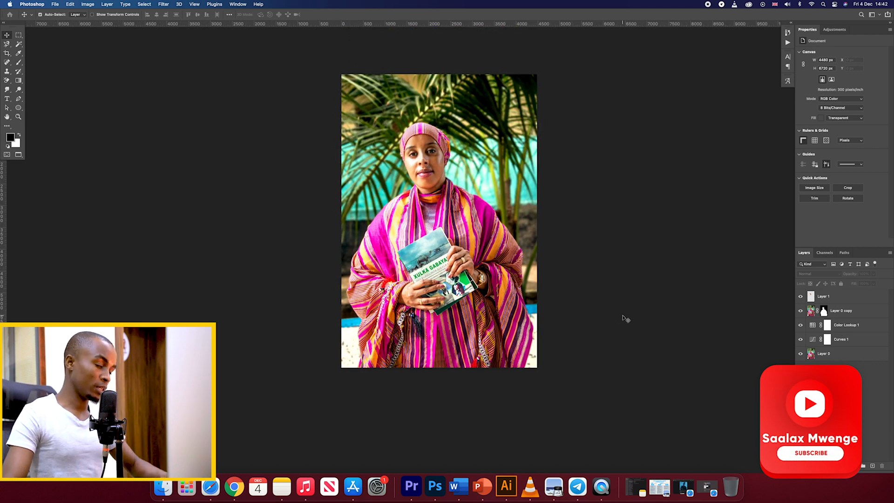
{"action": "key", "text": "c"}
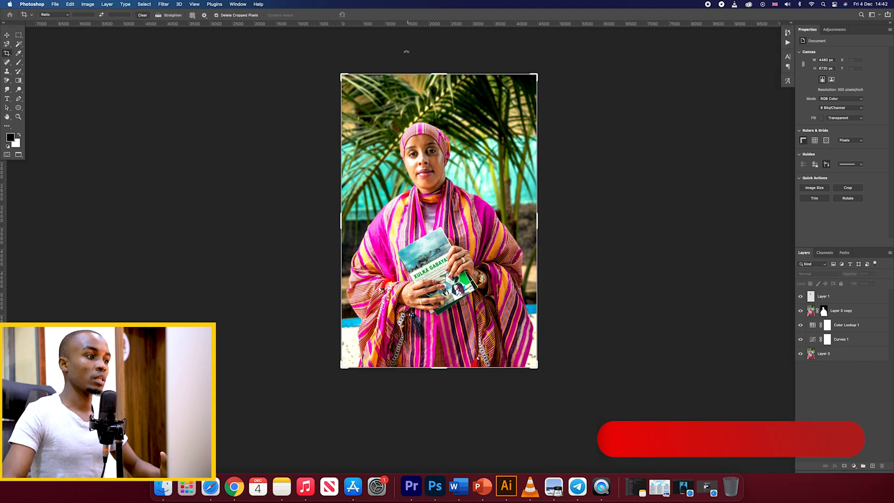
{"action": "left_click_drag", "start_coordinate": [439, 74], "coordinate": [440, 87]}
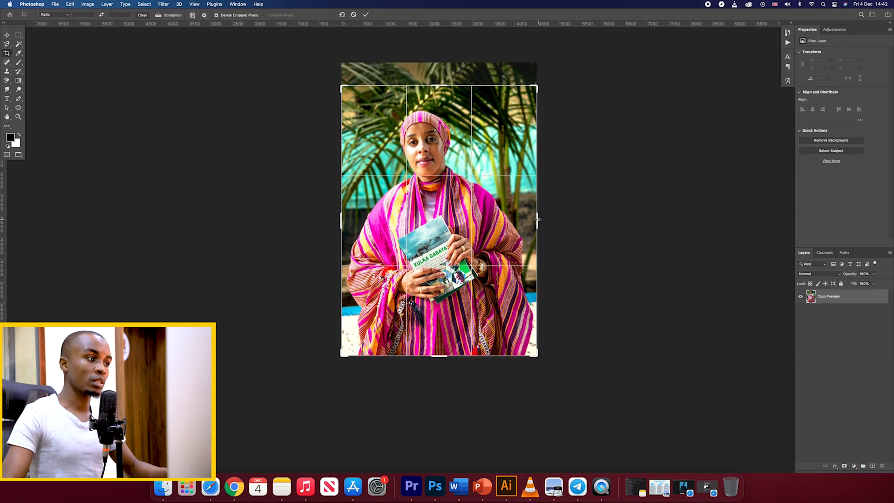
{"action": "left_click_drag", "start_coordinate": [537, 219], "coordinate": [536, 219]}
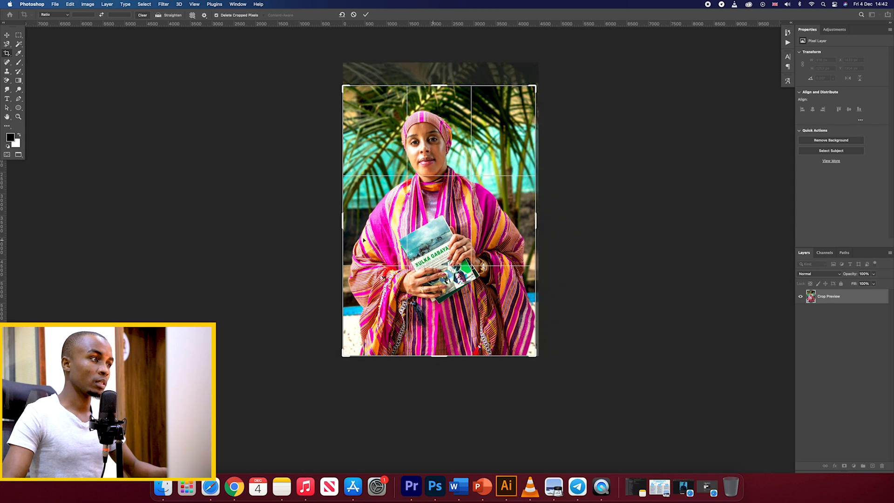
{"action": "left_click_drag", "start_coordinate": [342, 220], "coordinate": [343, 220]}
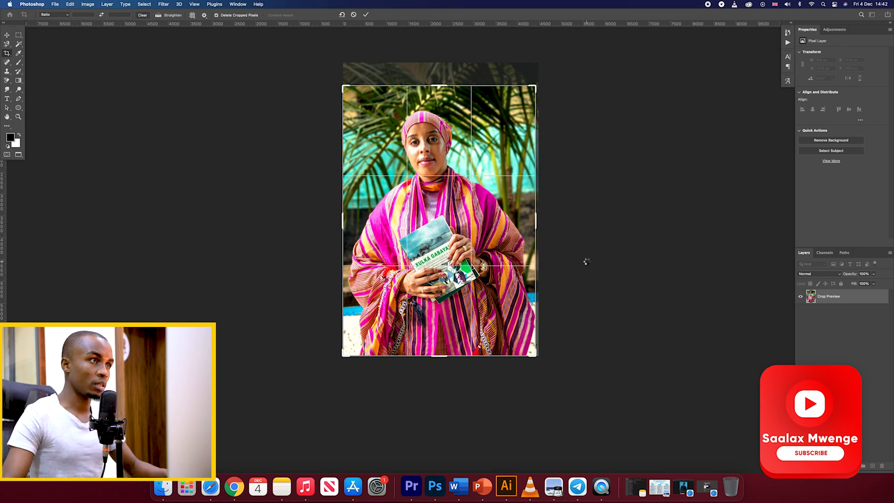
{"action": "key", "text": "Return"}
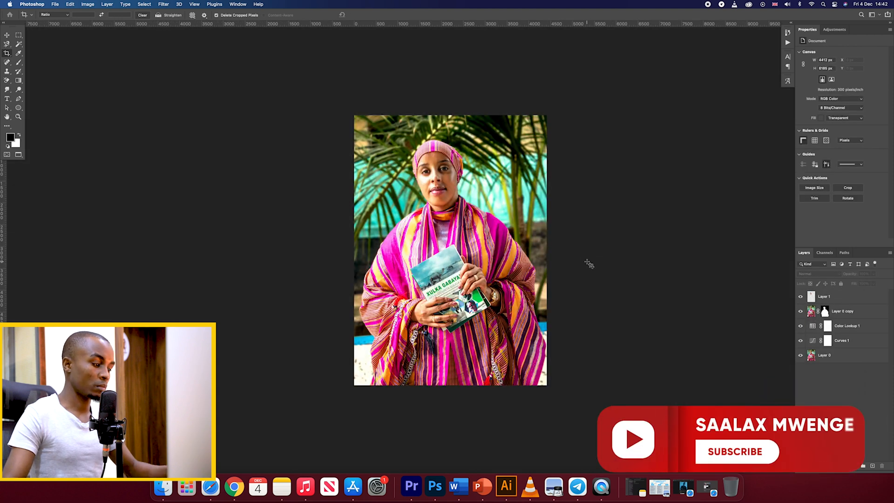
{"action": "key", "text": "super+equal"}
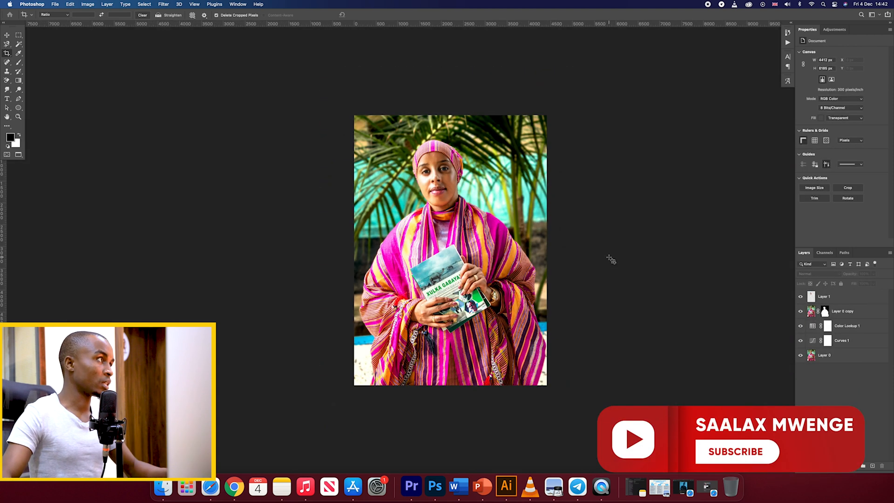
{"action": "key", "text": "v"}
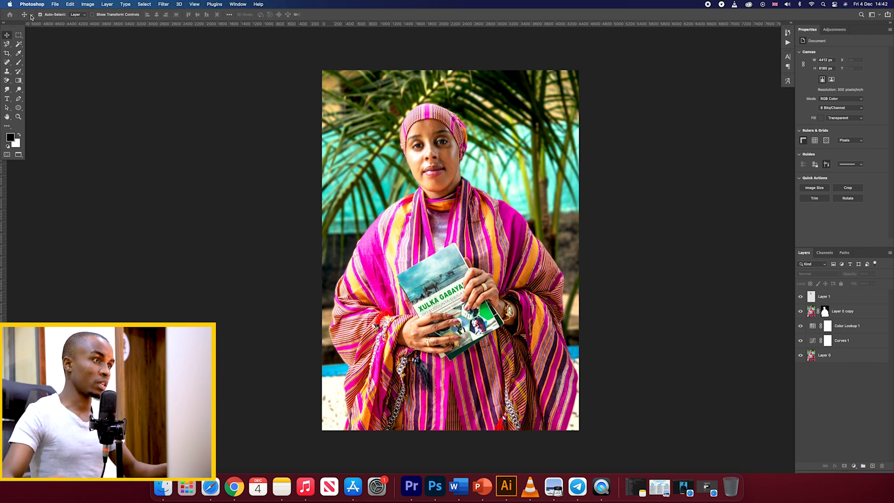
{"action": "key", "text": "super+f"}
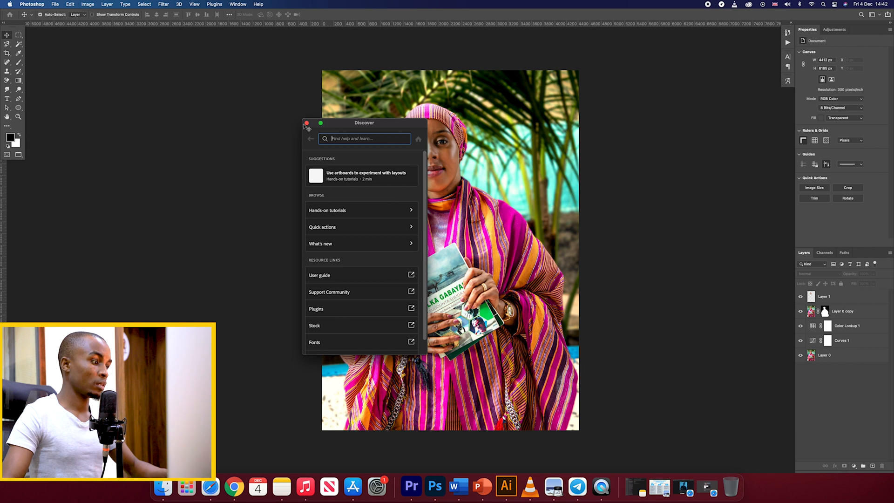
{"action": "left_click", "coordinate": [306, 123]}
{"action": "key", "text": "super+f"}
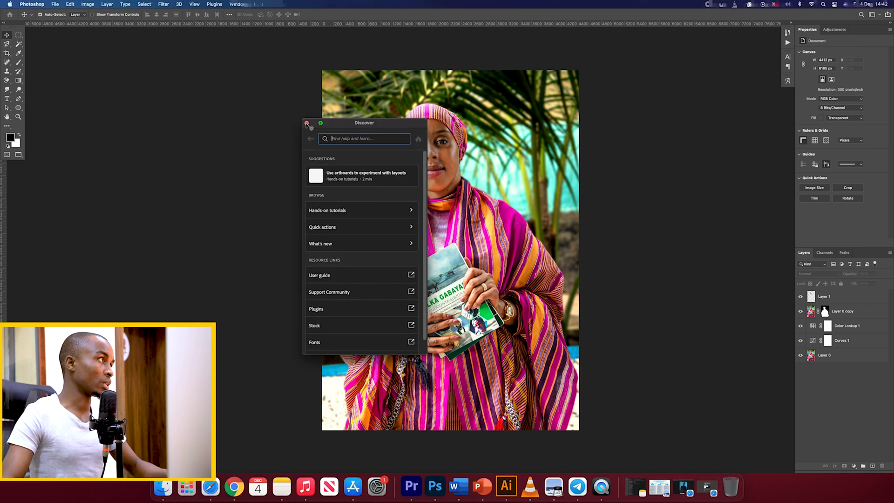
{"action": "left_click", "coordinate": [307, 124]}
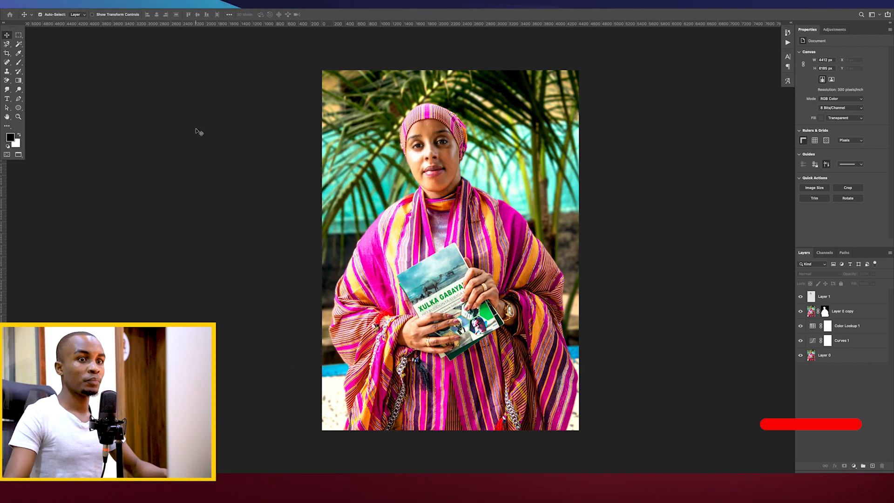
View the finished portrait in full-screen mode and return to the standard window.
{"action": "key", "text": "f"}
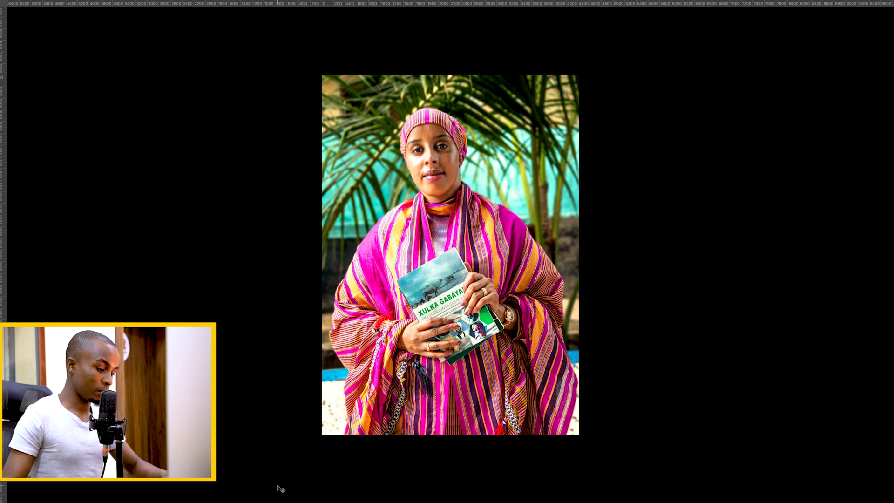
{"action": "key", "text": "f"}
{"action": "key", "text": "f"}
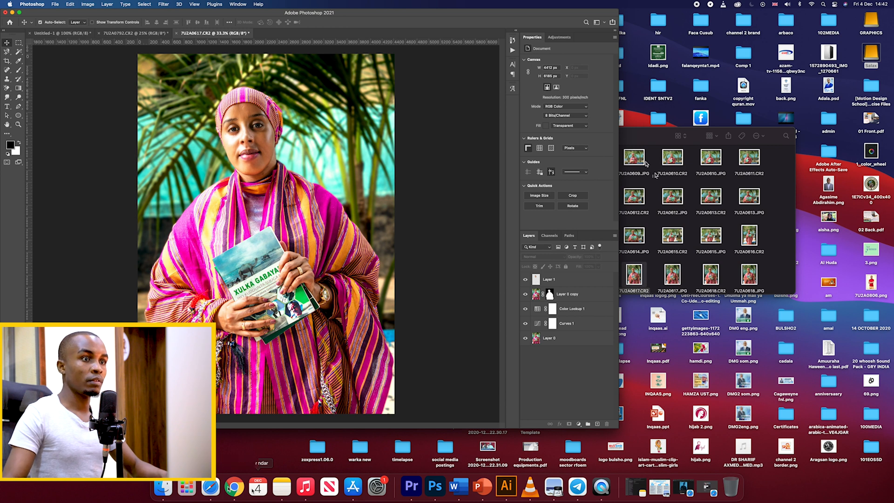
Switch to Finder and preview the unedited 7U2A0617.JPG beside the edited portrait to compare them.
{"action": "left_click", "coordinate": [646, 135]}
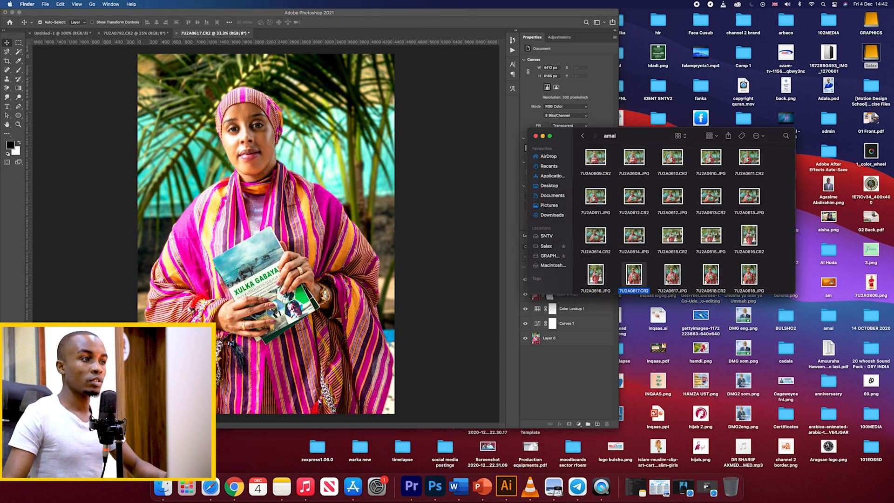
{"action": "left_click", "coordinate": [668, 278]}
{"action": "key", "text": "space"}
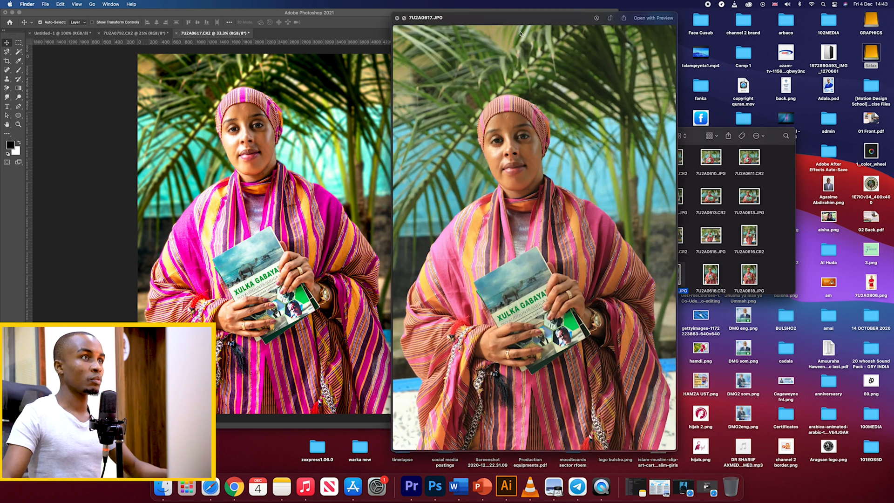
{"action": "left_click_drag", "start_coordinate": [514, 20], "coordinate": [550, 20]}
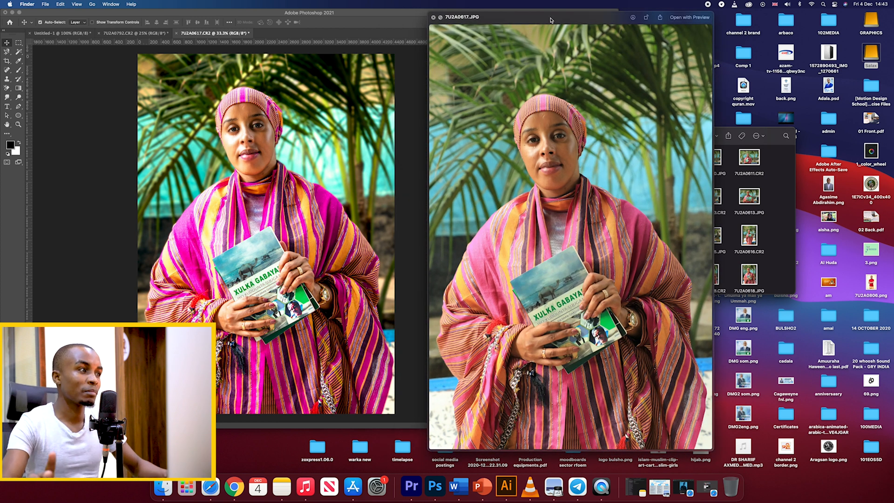